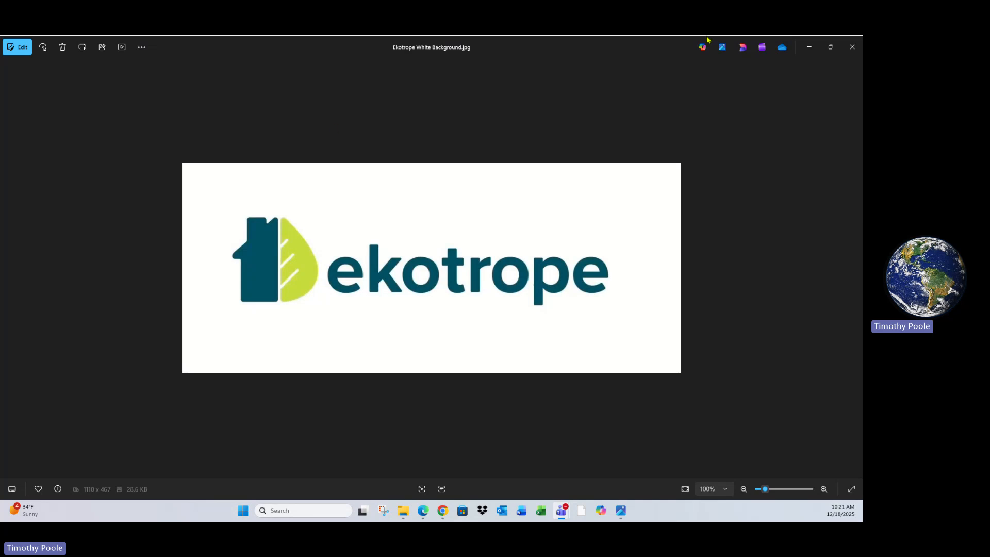
{"action": "left_click", "coordinate": [808, 48]}
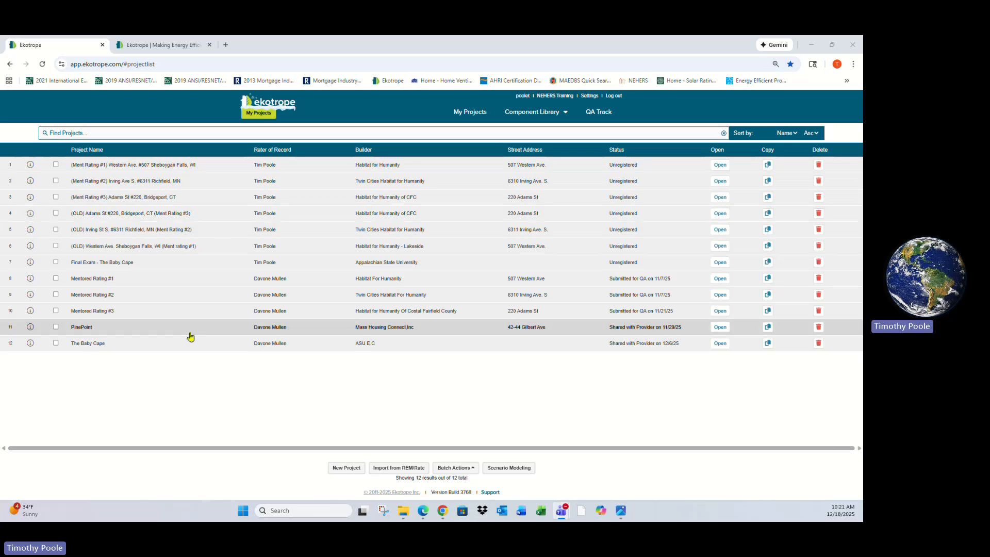
{"action": "left_click", "coordinate": [76, 133]}
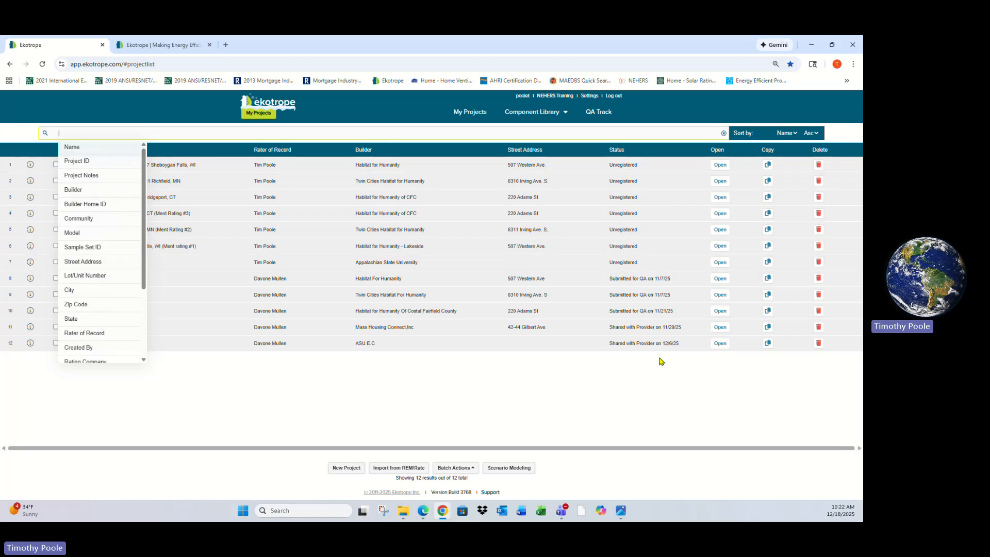
{"action": "left_click", "coordinate": [660, 386]}
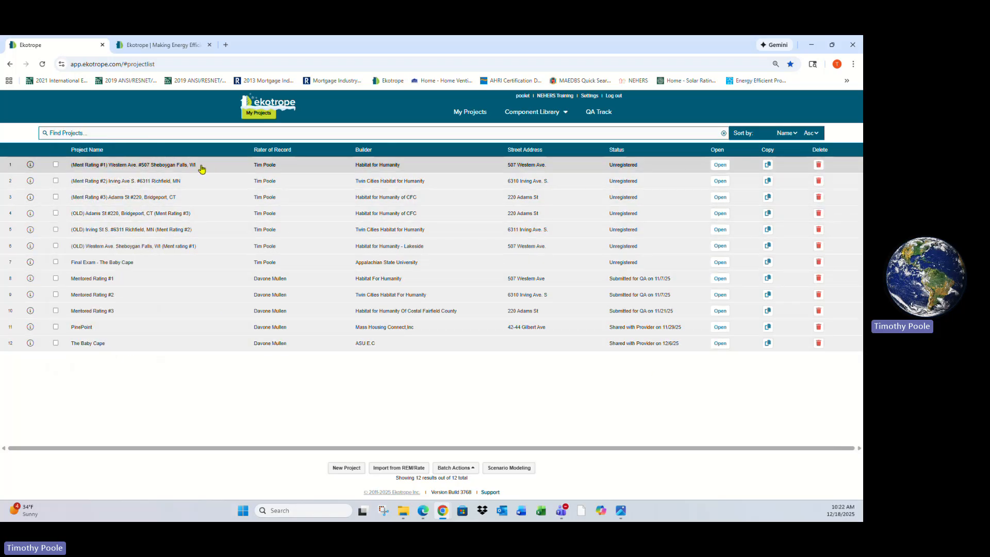
Open the Ment Rating #1 project and review its Site Info, Rating Info and Utility Rates settings without saving
{"action": "left_click", "coordinate": [720, 165]}
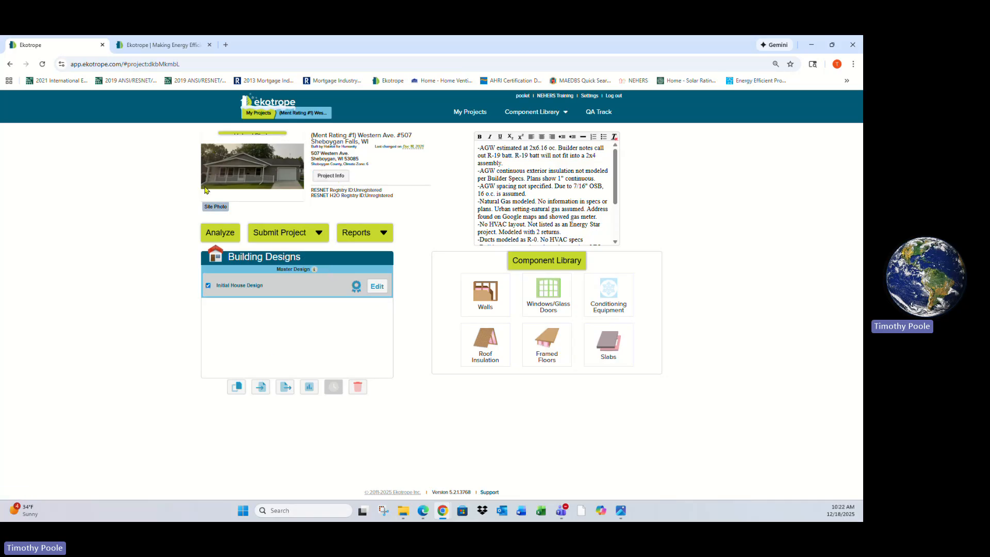
{"action": "left_click", "coordinate": [335, 176]}
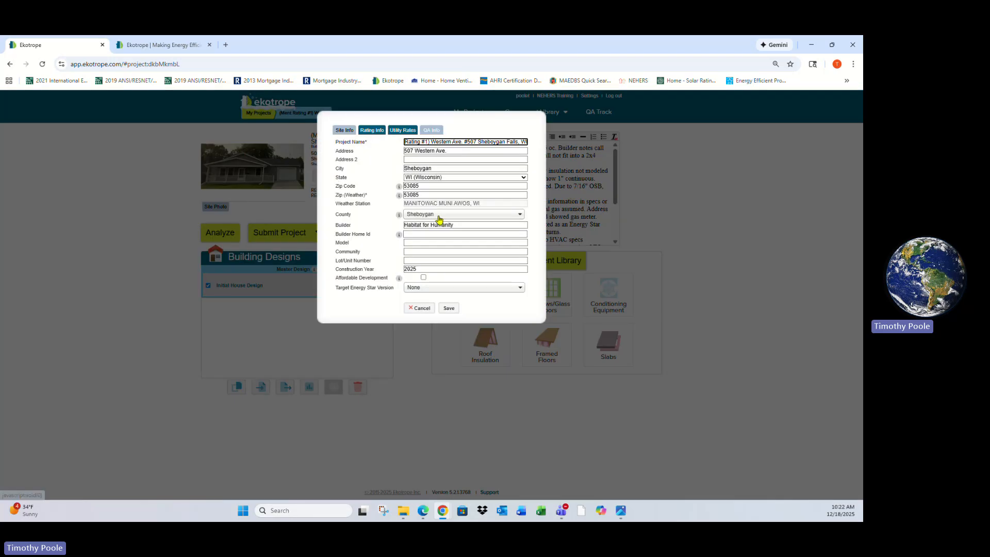
{"action": "left_click", "coordinate": [372, 130]}
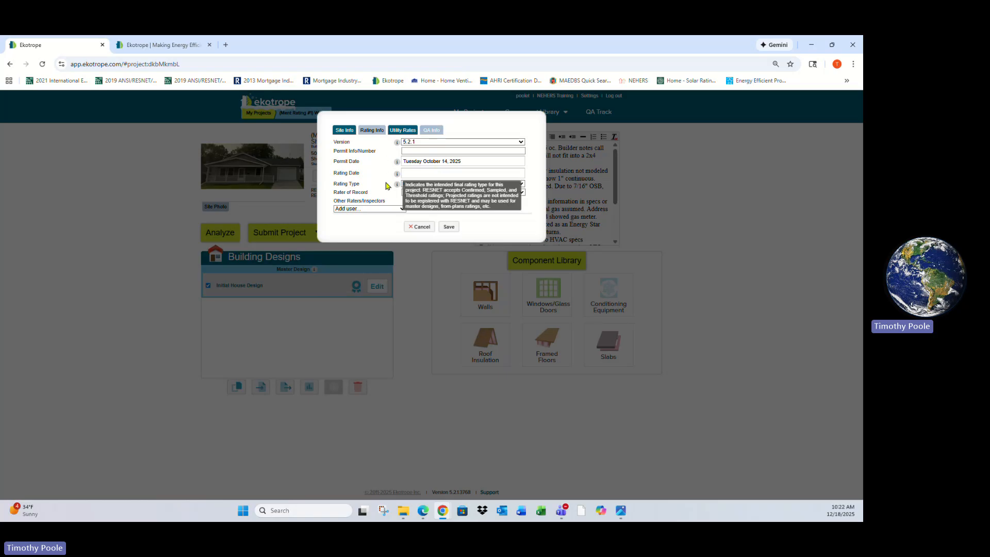
{"action": "left_click", "coordinate": [403, 132]}
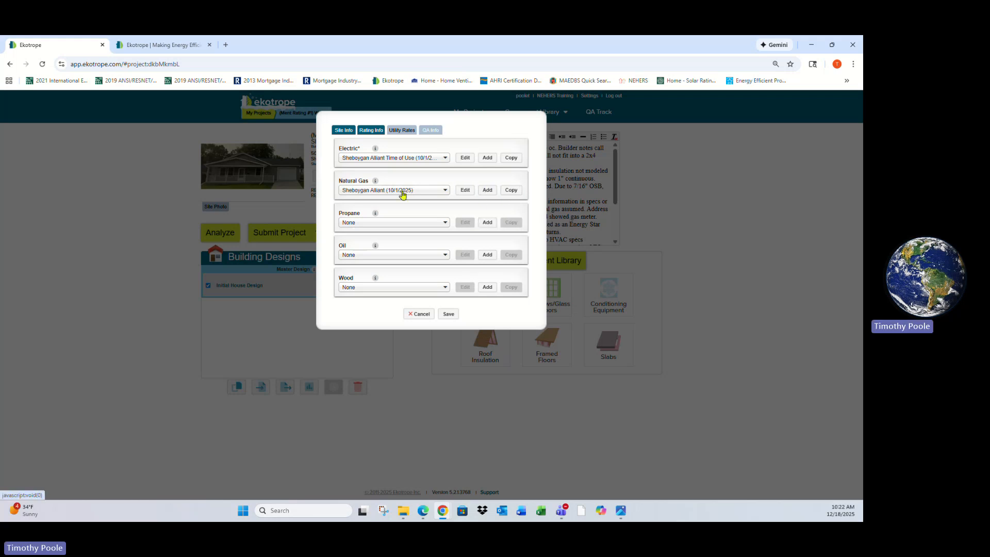
{"action": "left_click", "coordinate": [417, 314]}
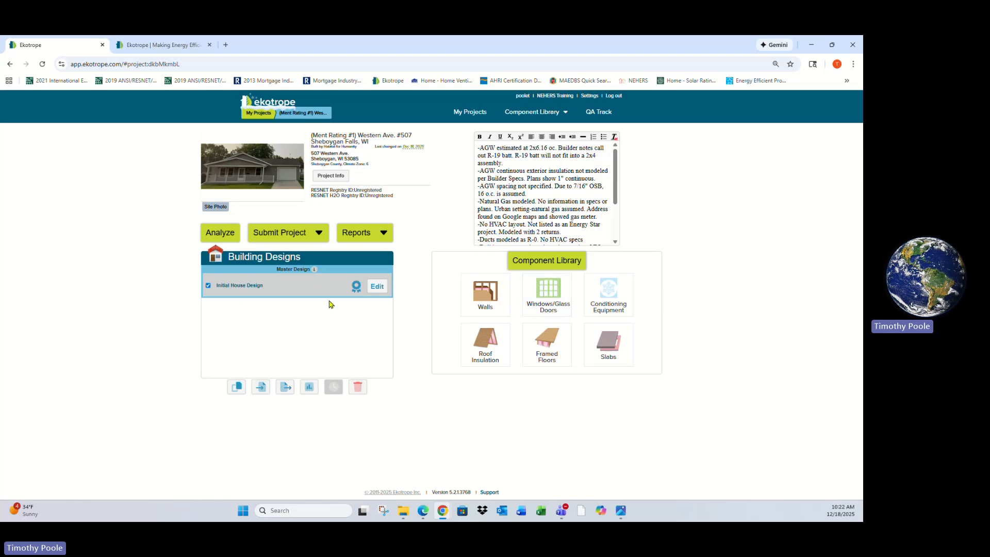
Open the Initial House Design for editing and review the Areas, Notes and Compliance quick results
{"action": "left_click", "coordinate": [377, 286]}
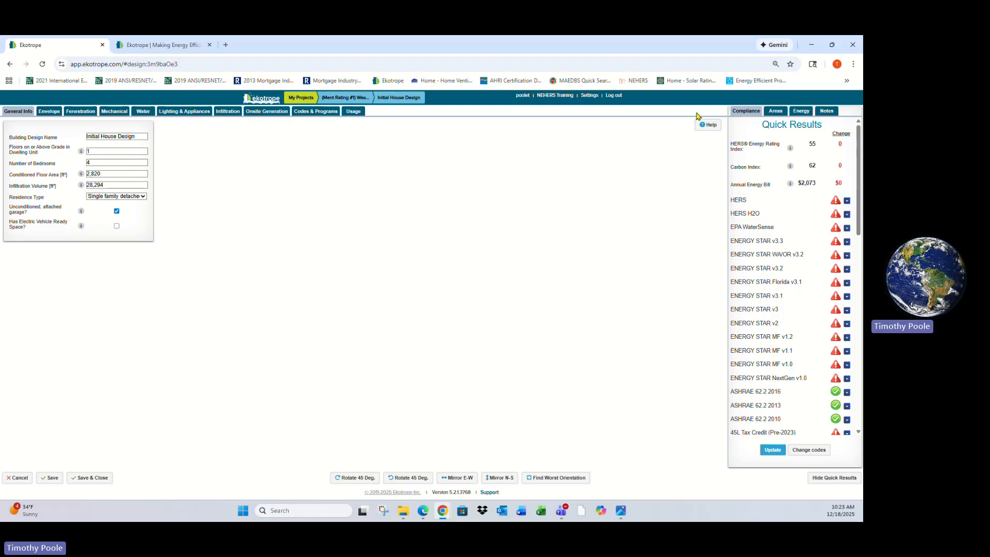
{"action": "left_click", "coordinate": [777, 113]}
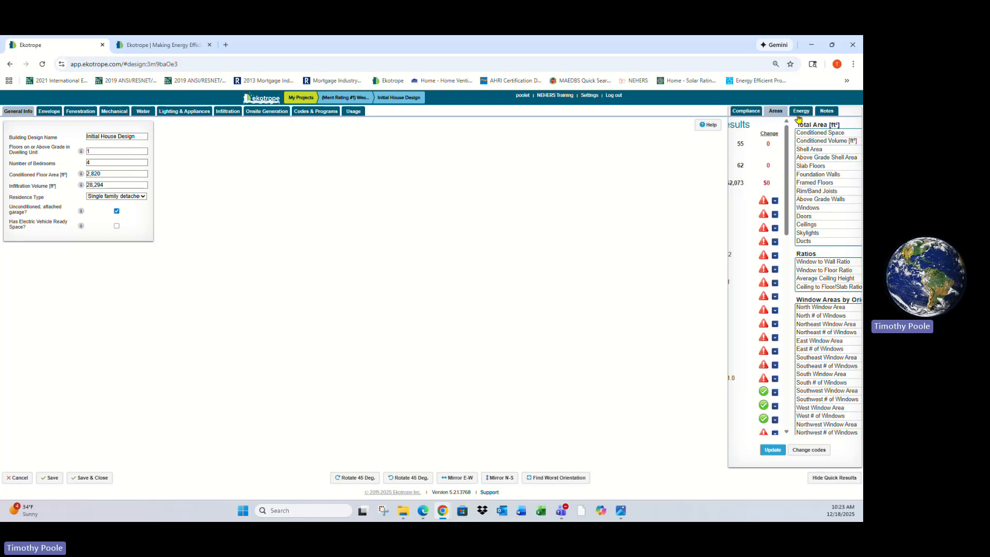
{"action": "left_click", "coordinate": [802, 112]}
{"action": "left_click", "coordinate": [828, 113]}
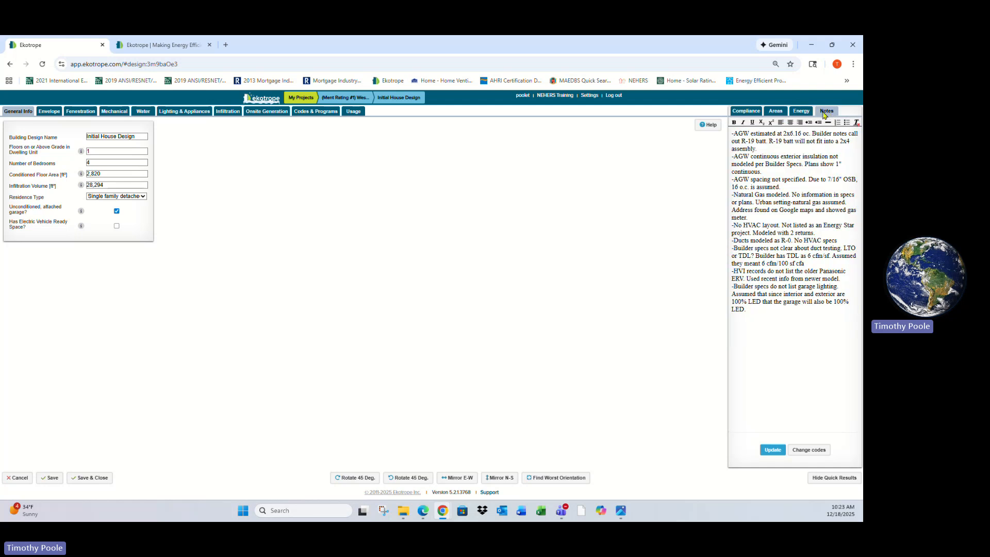
{"action": "left_click", "coordinate": [754, 112]}
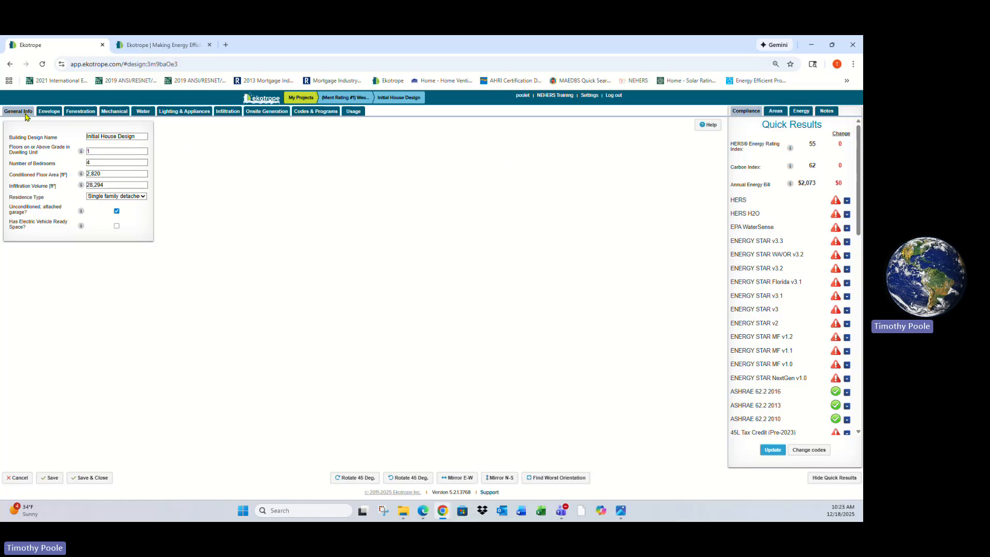
Open the Envelope section and browse the slab, foundation wall, above grade wall, rim joist and ceiling components
{"action": "left_click", "coordinate": [50, 112]}
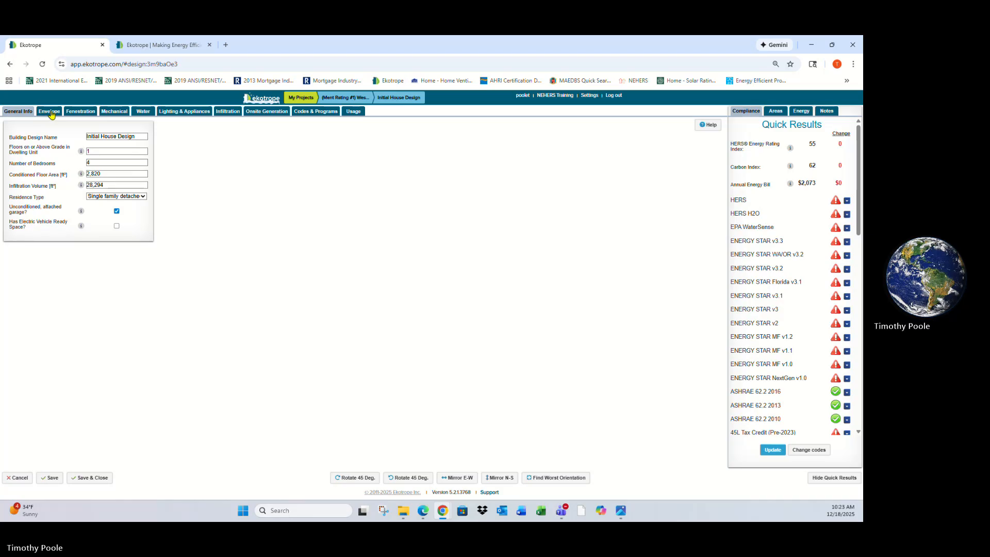
{"action": "scroll", "coordinate": [350, 374], "scroll_direction": "down", "scroll_amount": 2}
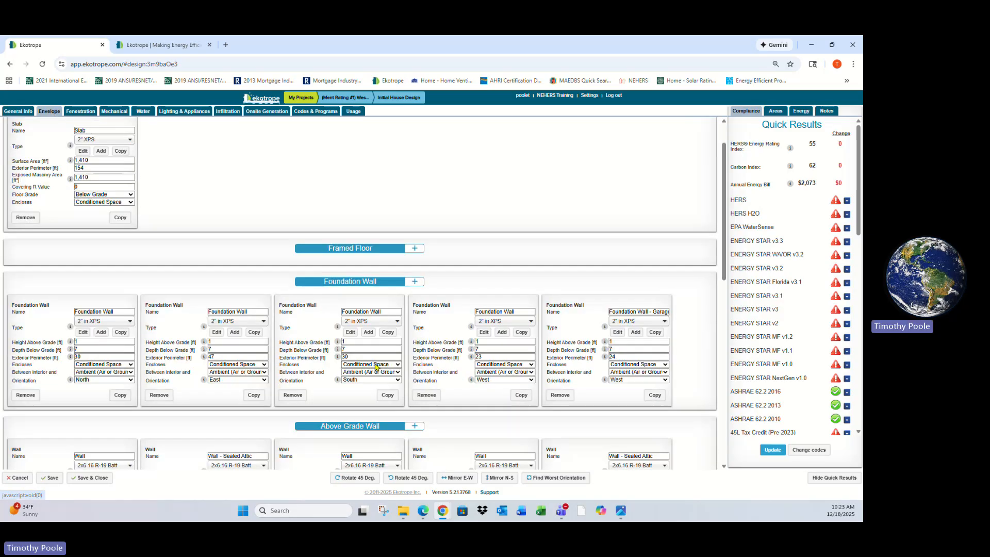
{"action": "scroll", "coordinate": [288, 288], "scroll_direction": "down", "scroll_amount": 1}
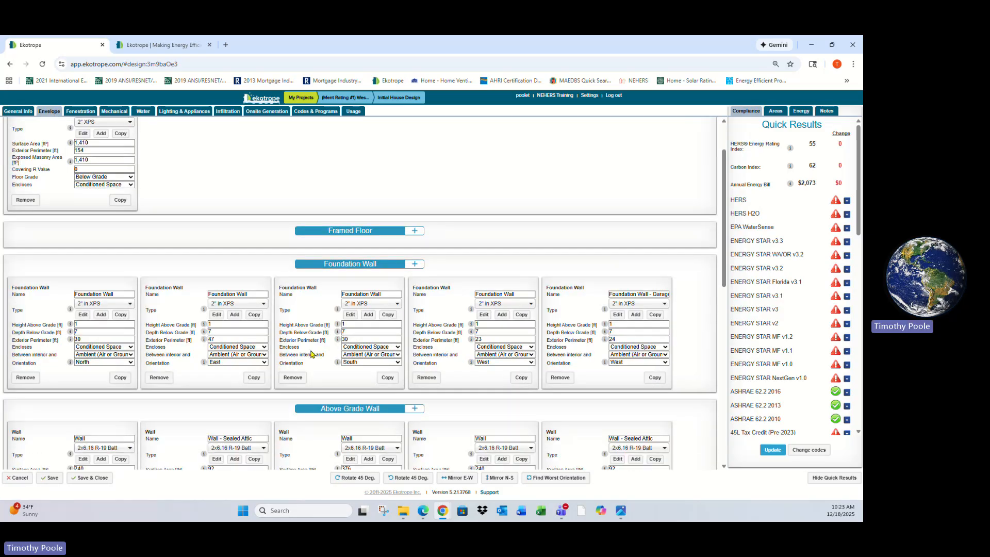
{"action": "scroll", "coordinate": [380, 255], "scroll_direction": "up", "scroll_amount": 3}
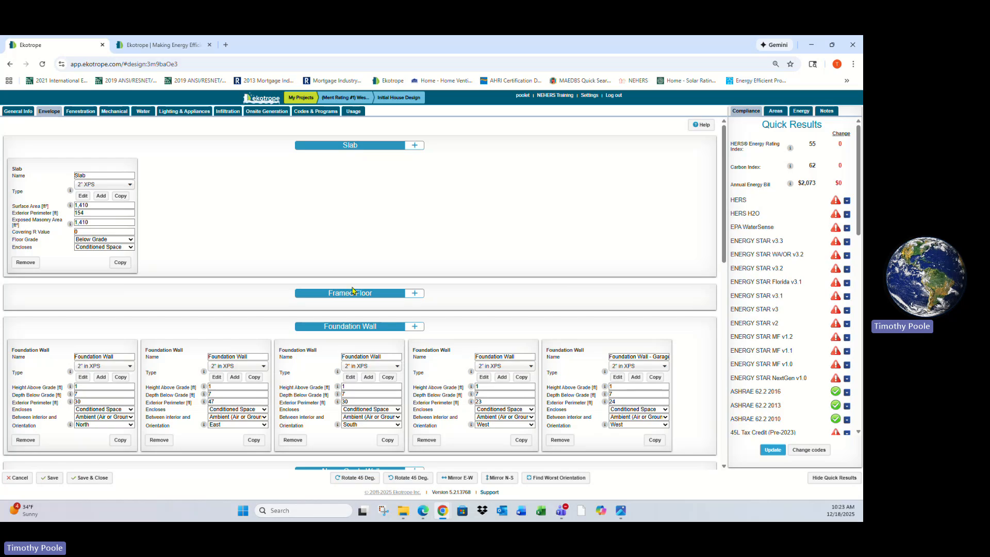
{"action": "scroll", "coordinate": [338, 340], "scroll_direction": "down", "scroll_amount": 10}
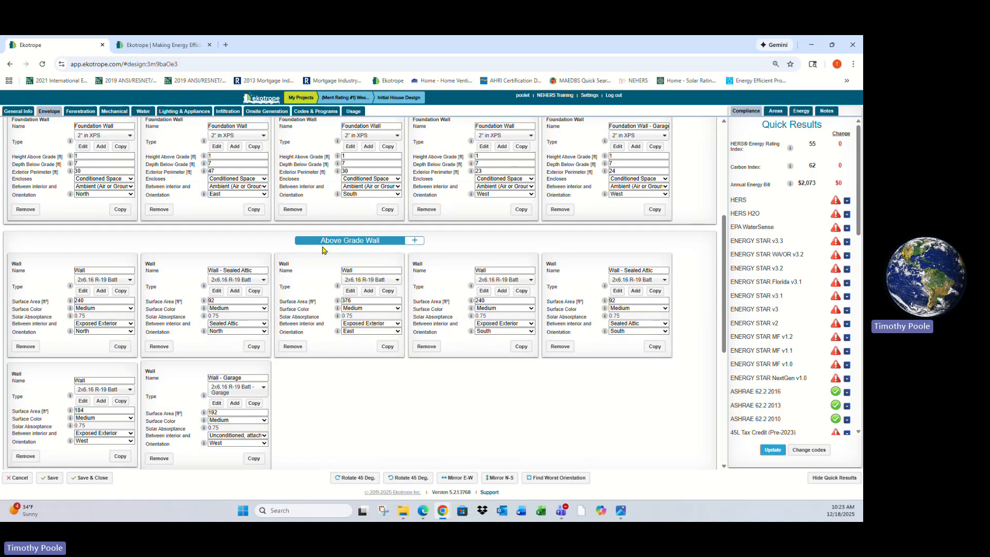
{"action": "scroll", "coordinate": [255, 312], "scroll_direction": "down", "scroll_amount": 1}
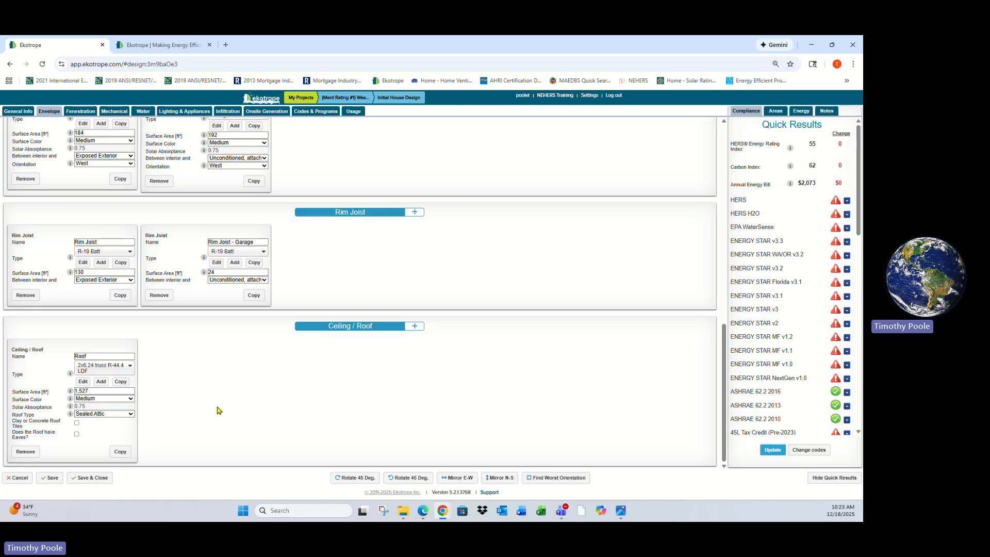
{"action": "scroll", "coordinate": [215, 410], "scroll_direction": "up", "scroll_amount": 4}
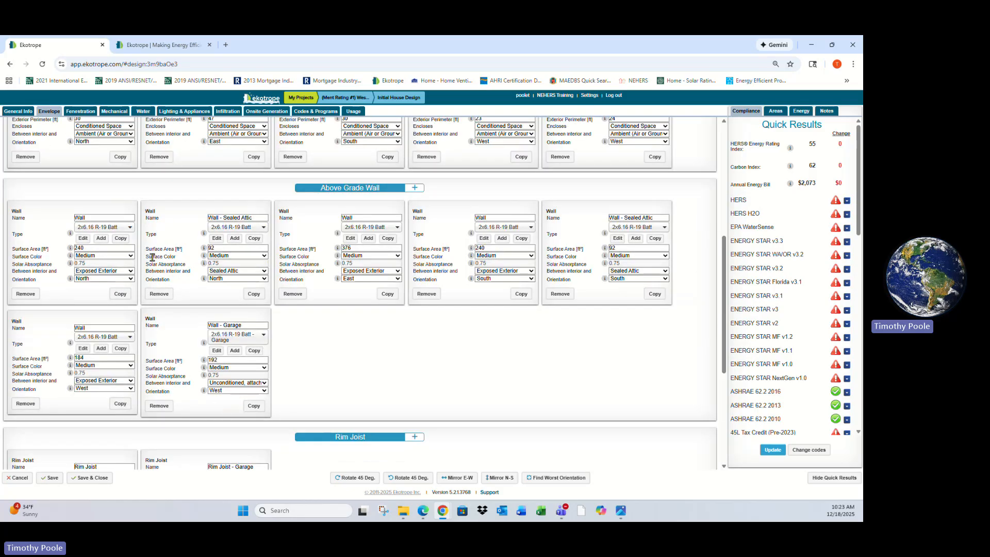
Review the east wall's type choices and open a new wall assembly, cancelling without saving
{"action": "left_click", "coordinate": [359, 218]}
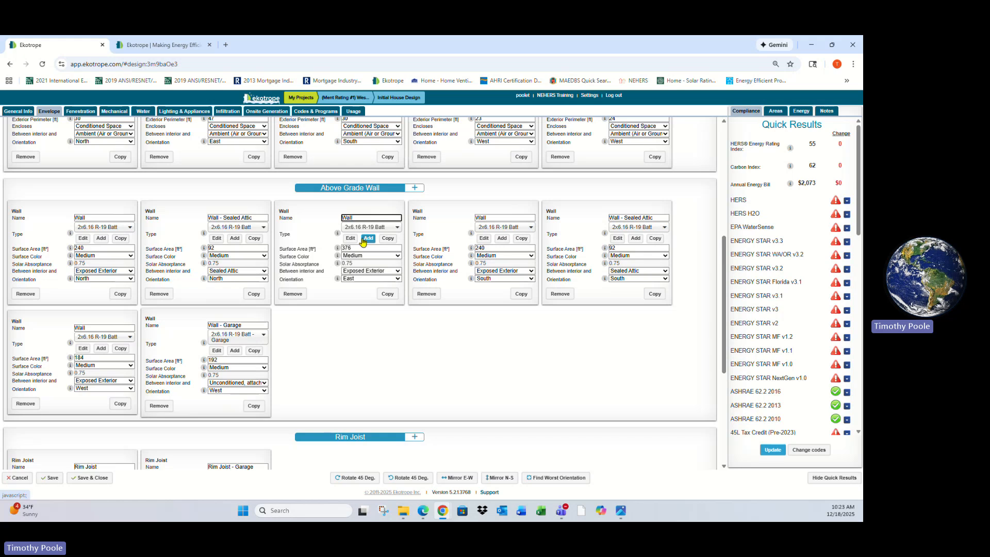
{"action": "left_click", "coordinate": [363, 227]}
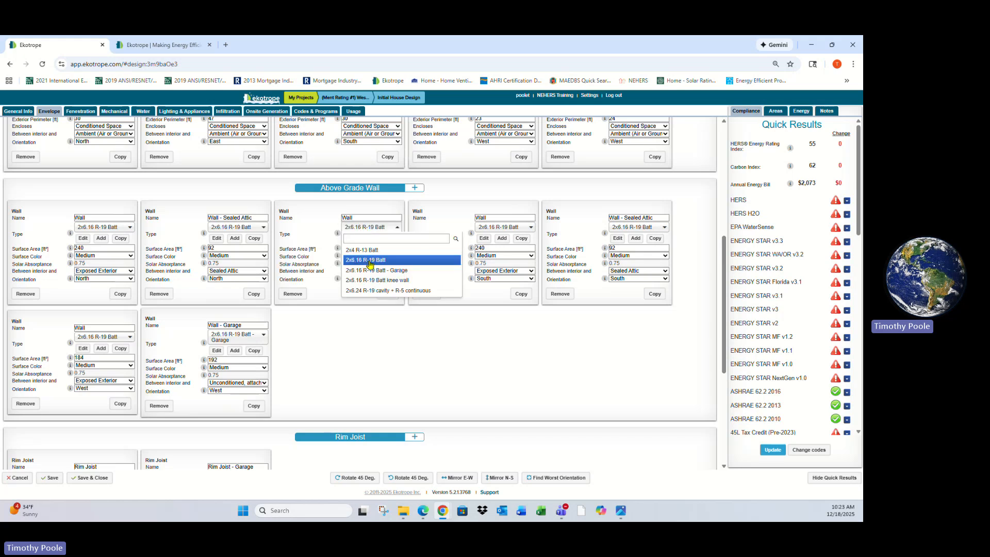
{"action": "left_click", "coordinate": [379, 228]}
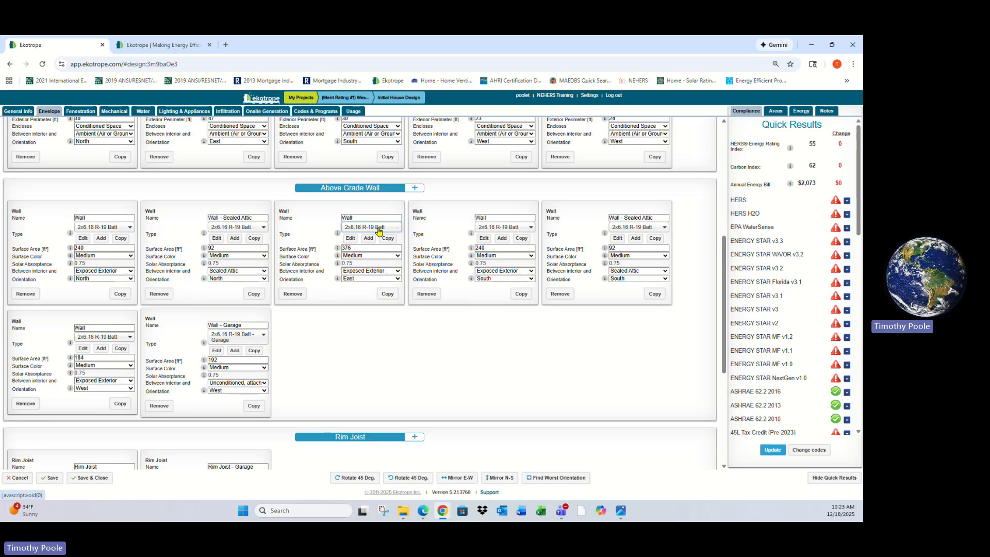
{"action": "left_click", "coordinate": [368, 238]}
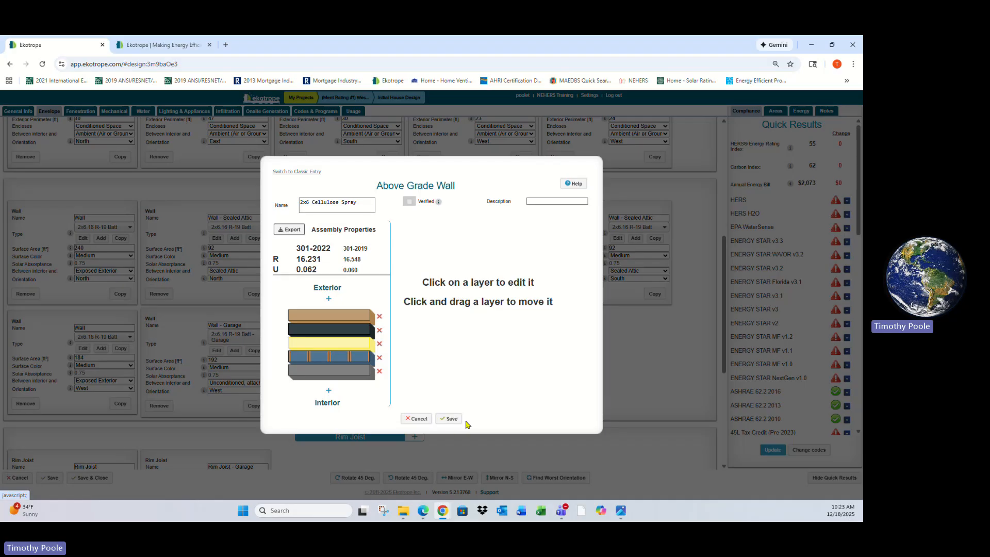
{"action": "left_click", "coordinate": [418, 419]}
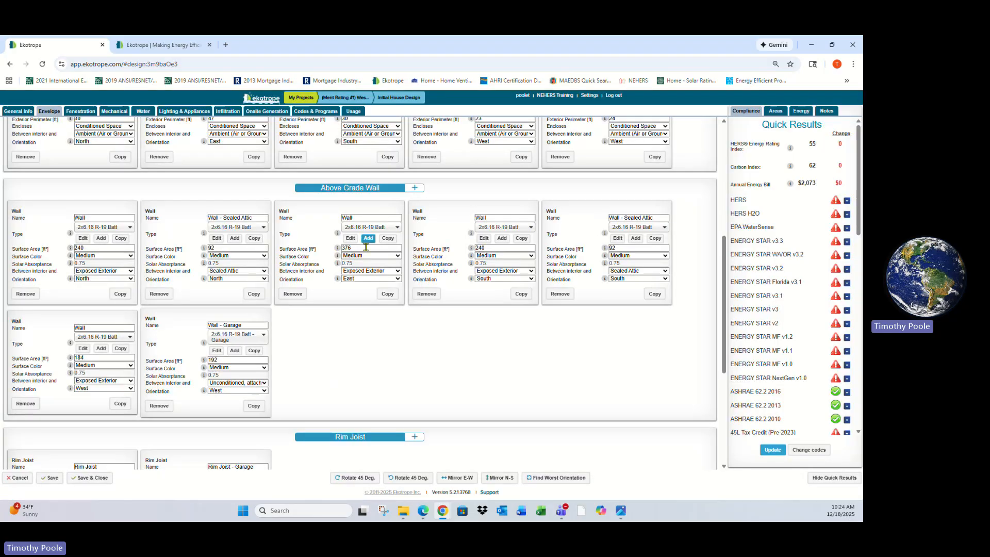
Inspect each layer of the 2x6.16 R-19 Batt wall assembly and close the editor without saving
{"action": "left_click", "coordinate": [349, 238]}
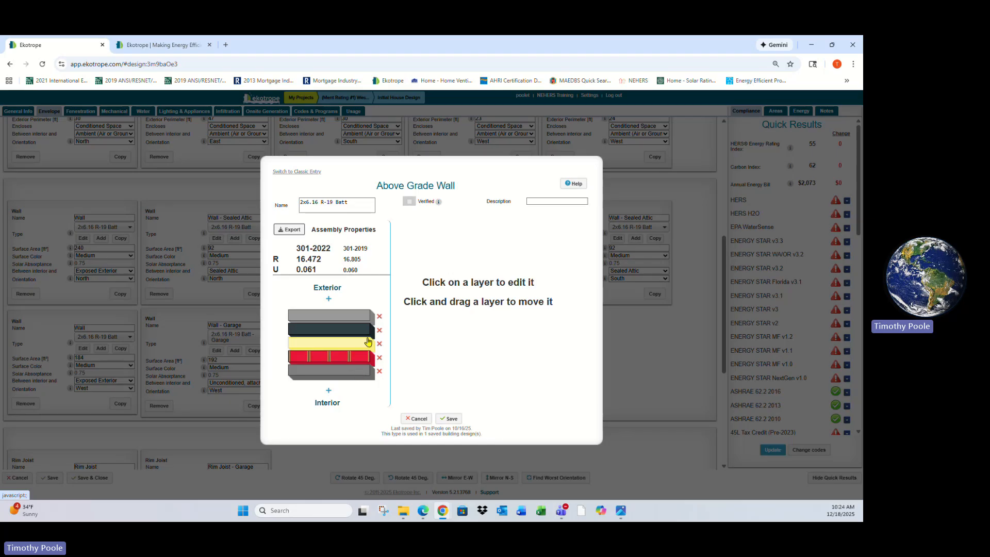
{"action": "left_click", "coordinate": [357, 376]}
{"action": "left_click", "coordinate": [356, 358]}
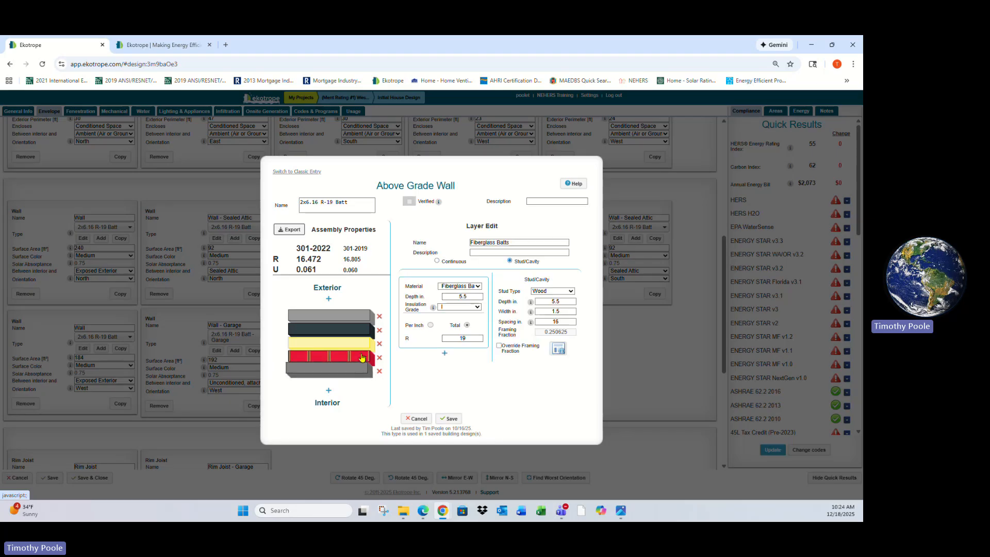
{"action": "left_click", "coordinate": [357, 330]}
{"action": "left_click", "coordinate": [333, 314]}
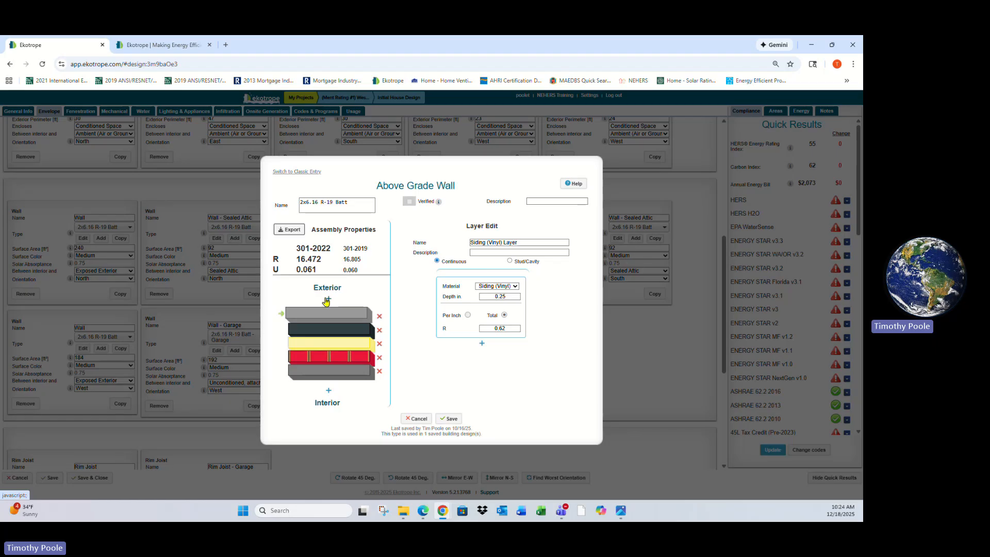
{"action": "left_click", "coordinate": [353, 345]}
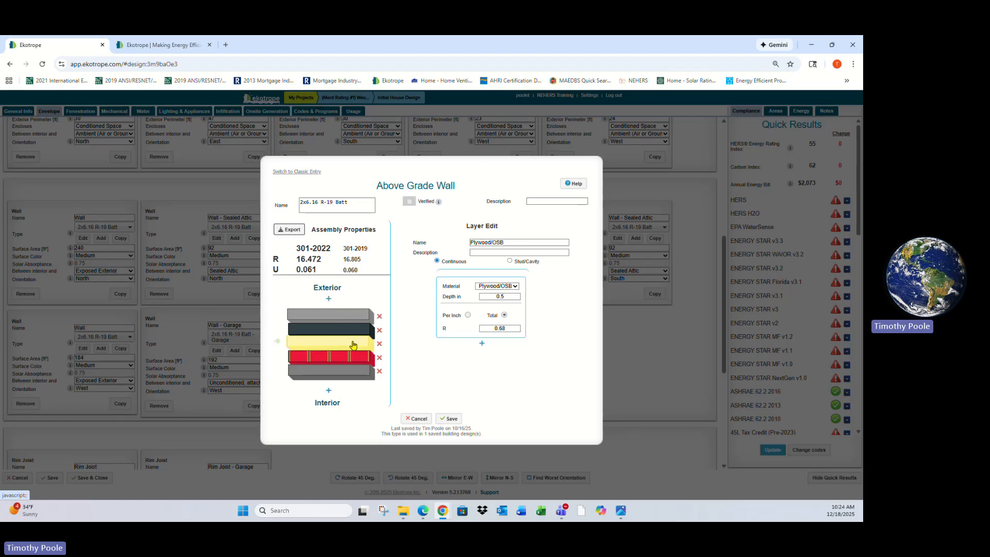
{"action": "left_click", "coordinate": [356, 344]}
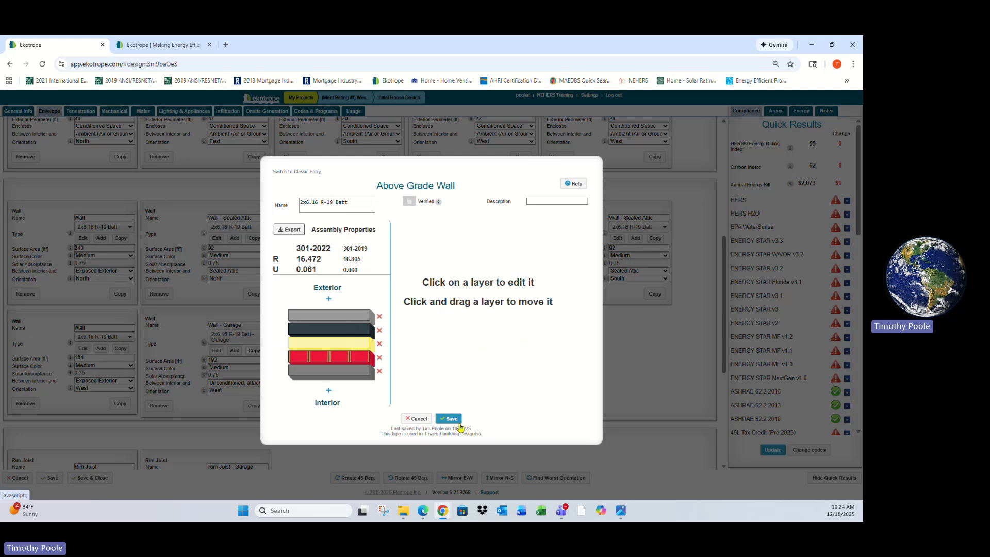
{"action": "left_click", "coordinate": [419, 418]}
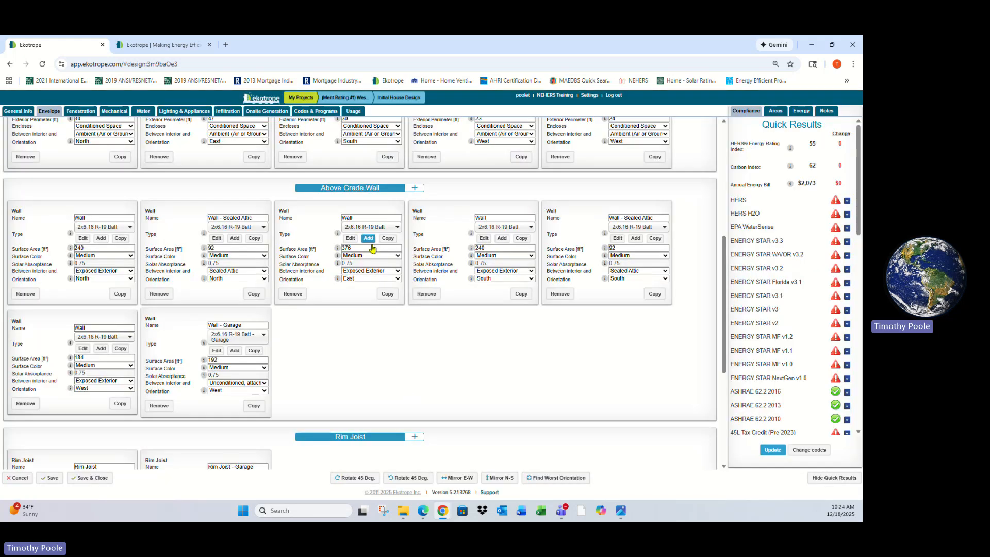
{"action": "scroll", "coordinate": [376, 248], "scroll_direction": "up", "scroll_amount": 2}
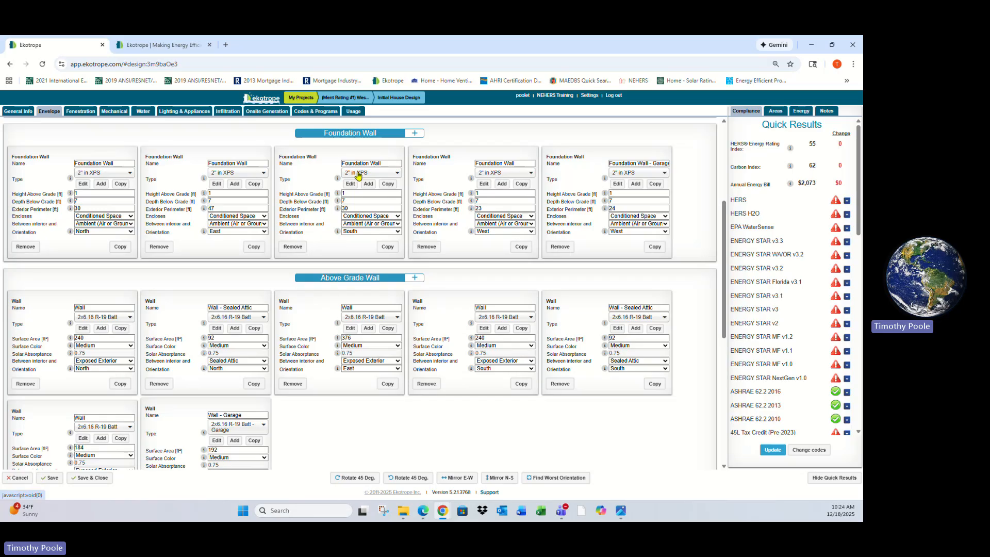
{"action": "scroll", "coordinate": [309, 247], "scroll_direction": "down", "scroll_amount": 5}
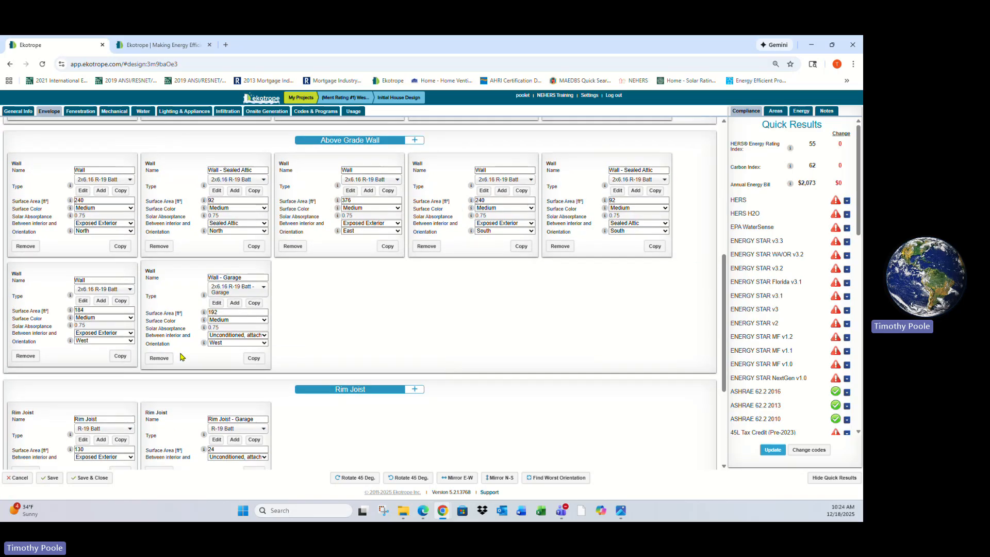
{"action": "scroll", "coordinate": [186, 400], "scroll_direction": "down", "scroll_amount": 1}
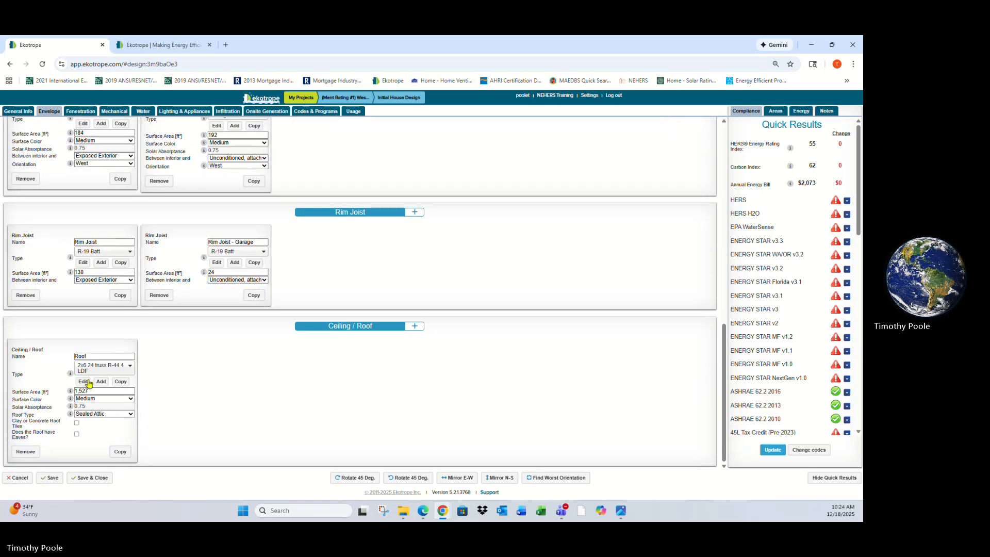
{"action": "scroll", "coordinate": [255, 187], "scroll_direction": "up", "scroll_amount": 1}
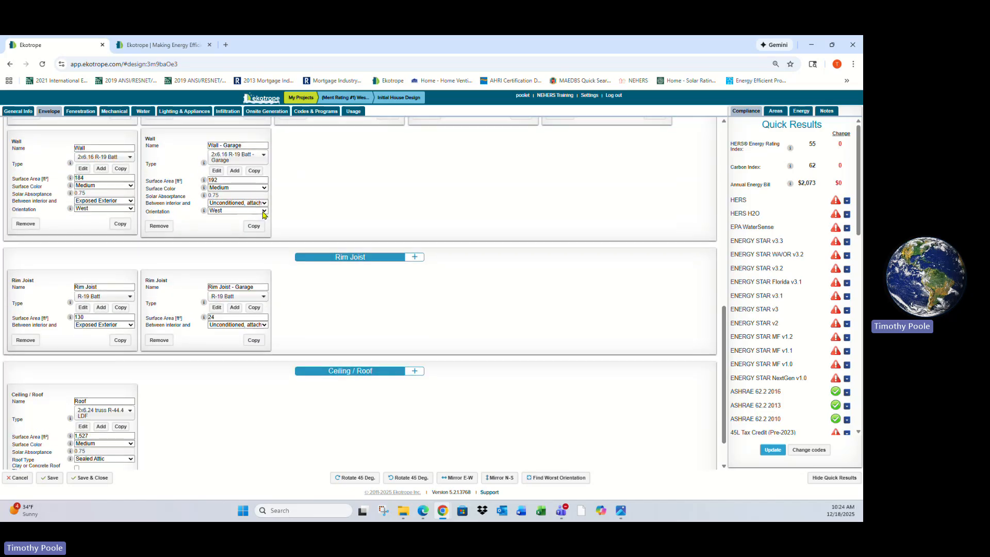
{"action": "scroll", "coordinate": [386, 276], "scroll_direction": "up", "scroll_amount": 6}
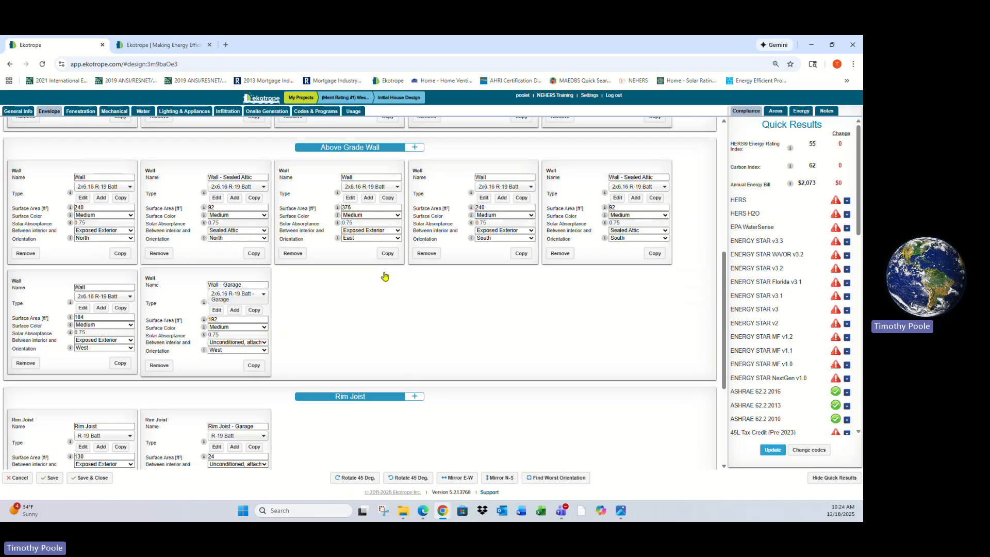
Review the rim joist and ceiling/roof components, then open the Fenestration section to review doors and windows
{"action": "scroll", "coordinate": [468, 398], "scroll_direction": "down", "scroll_amount": 7}
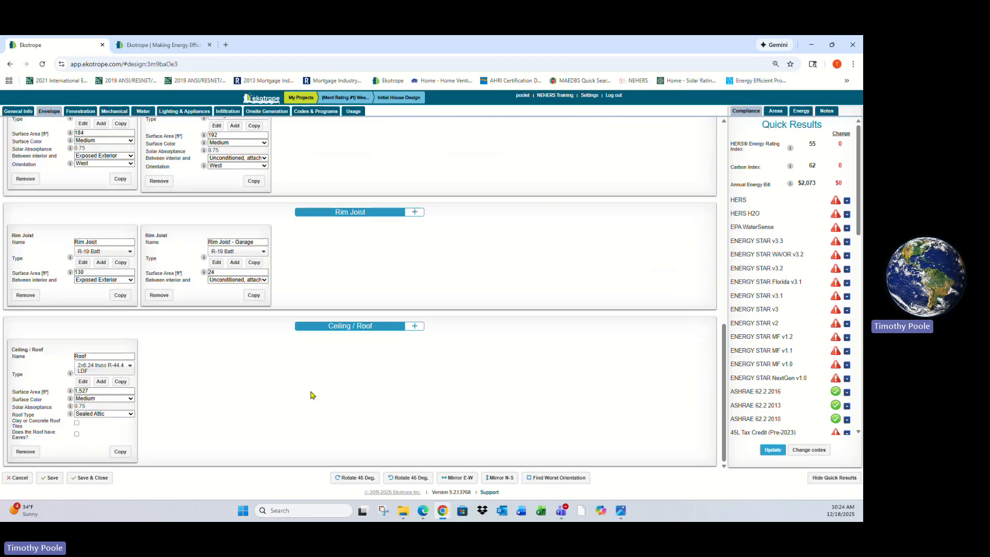
{"action": "left_click", "coordinate": [80, 111]}
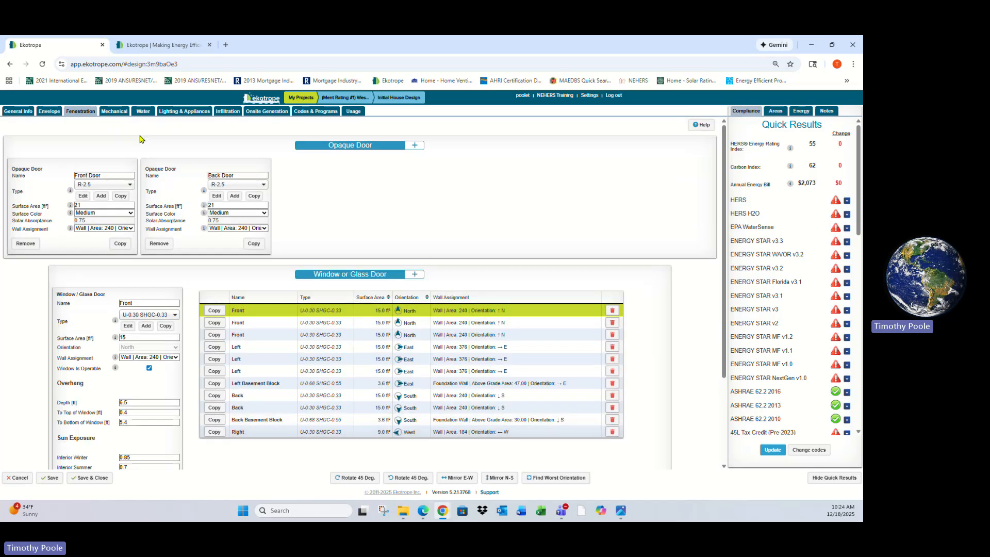
Review the Mechanical section's equipment, distribution system type options and mechanical ventilation settings without changing them
{"action": "left_click", "coordinate": [116, 111]}
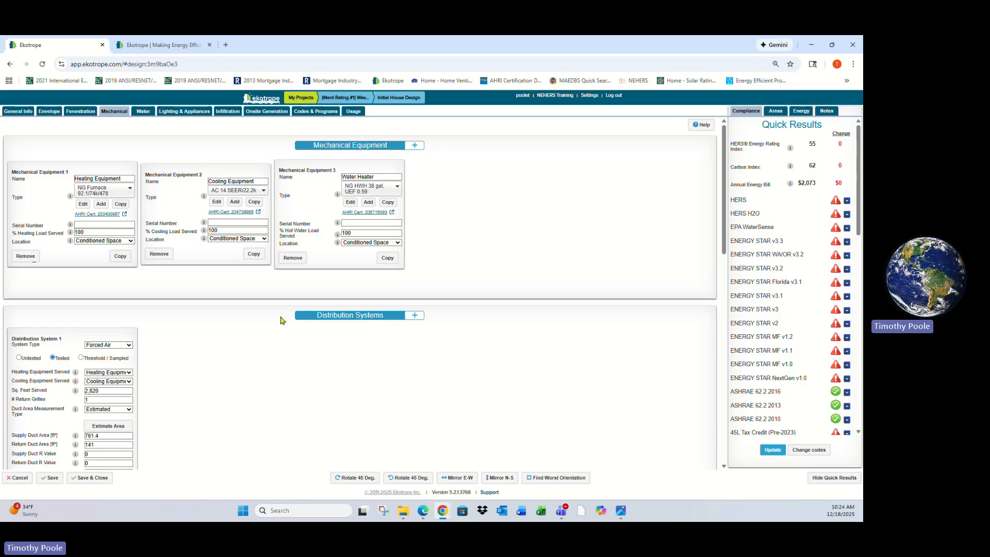
{"action": "scroll", "coordinate": [283, 320], "scroll_direction": "down", "scroll_amount": 3}
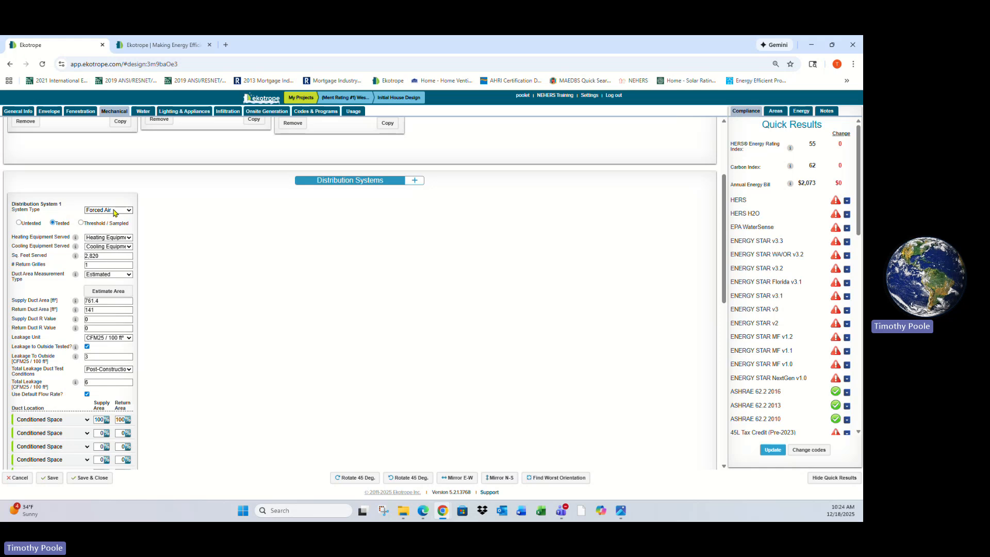
{"action": "left_click", "coordinate": [115, 210]}
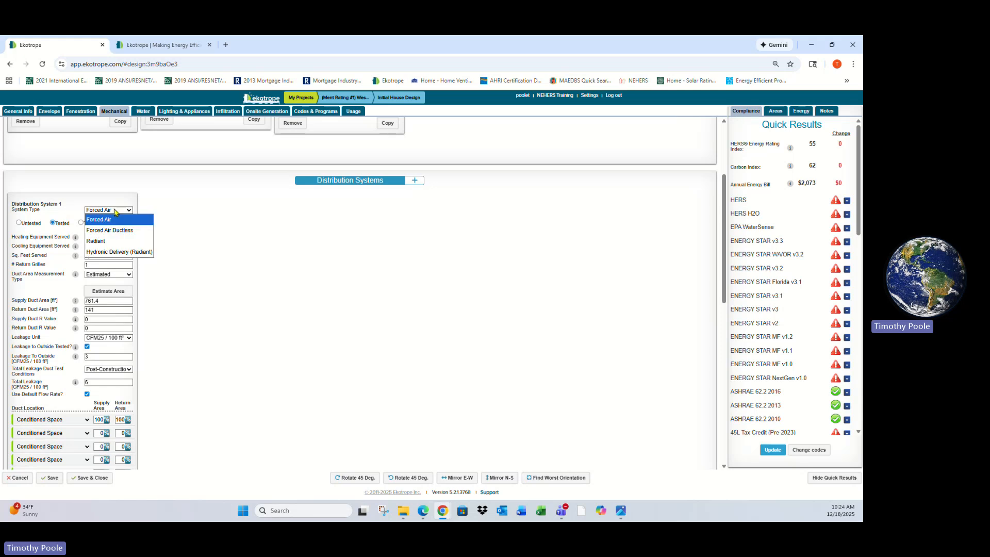
{"action": "left_click", "coordinate": [115, 212]}
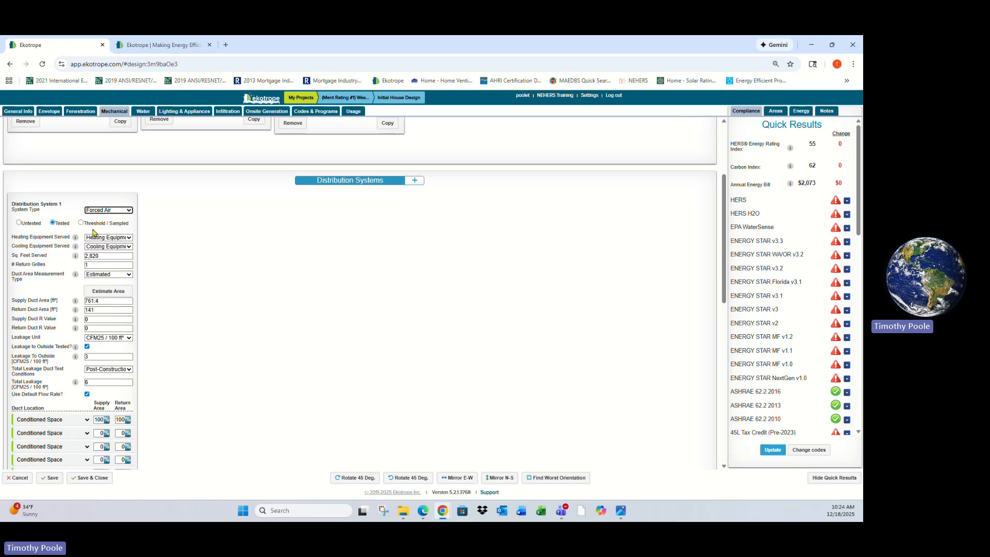
{"action": "scroll", "coordinate": [103, 257], "scroll_direction": "down", "scroll_amount": 2}
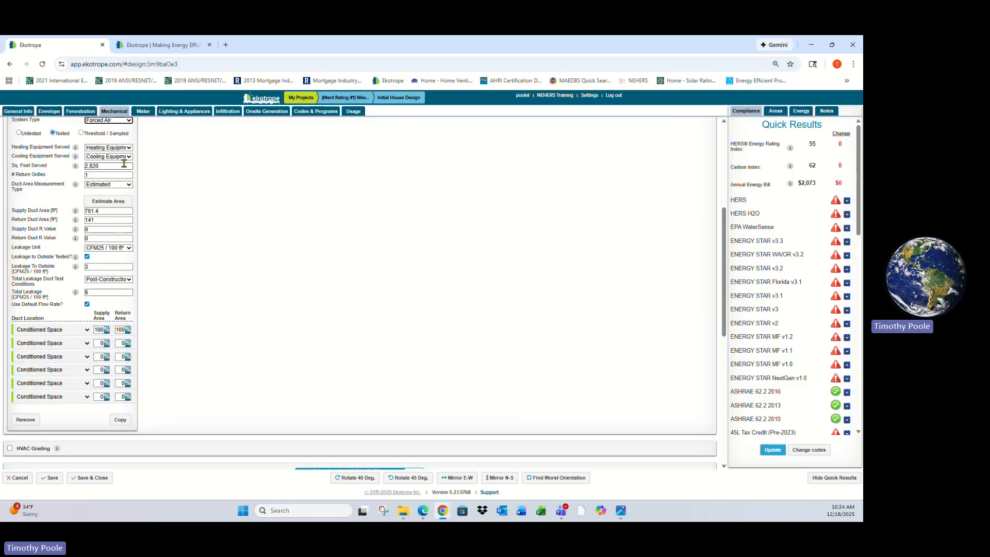
{"action": "scroll", "coordinate": [267, 361], "scroll_direction": "down", "scroll_amount": 5}
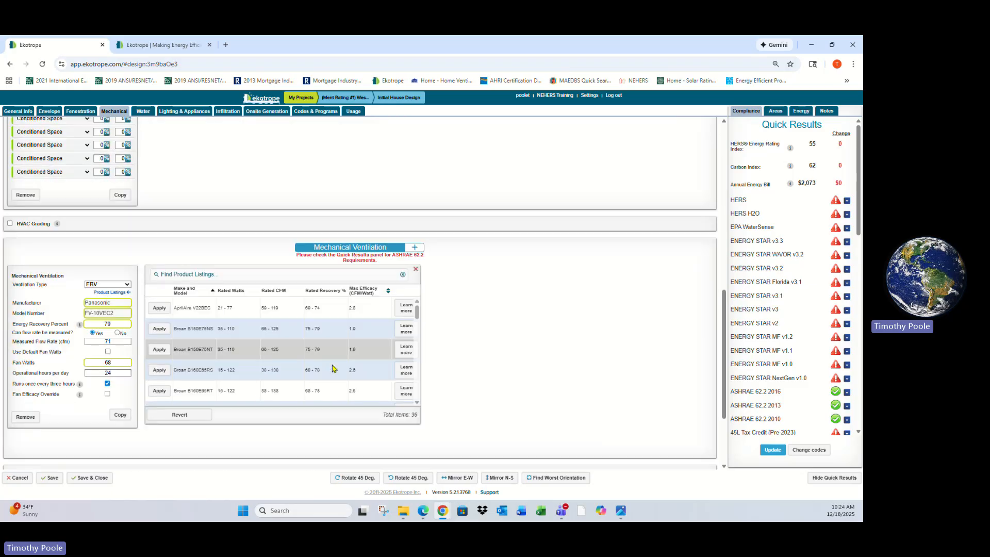
{"action": "scroll", "coordinate": [74, 328], "scroll_direction": "down", "scroll_amount": 2}
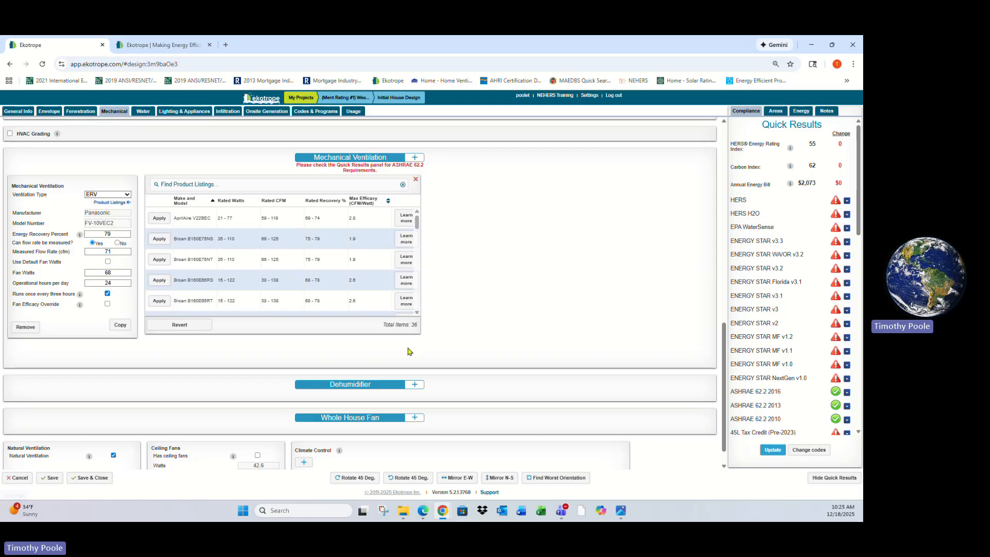
{"action": "scroll", "coordinate": [495, 337], "scroll_direction": "down", "scroll_amount": 1}
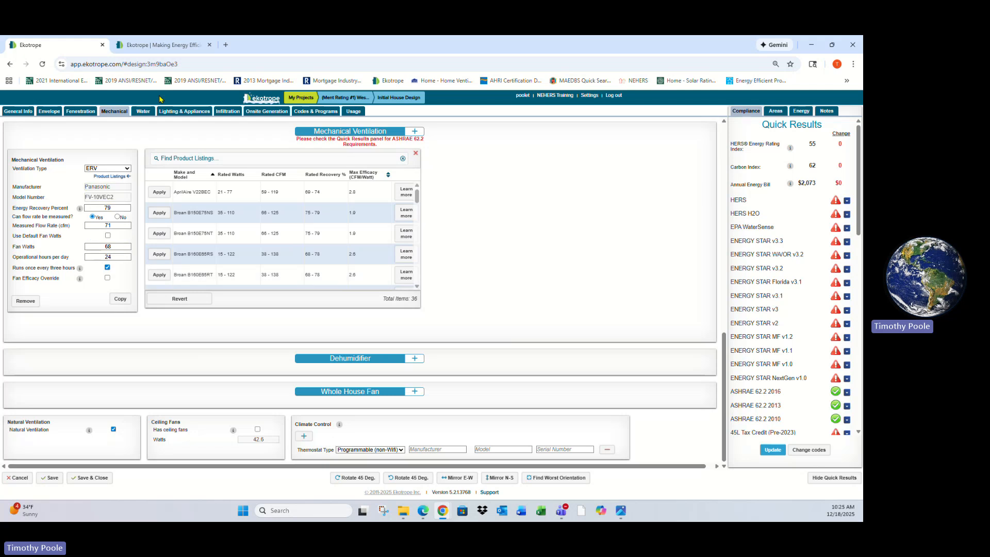
Review the Water and Lighting & Appliances sections
{"action": "left_click", "coordinate": [143, 112]}
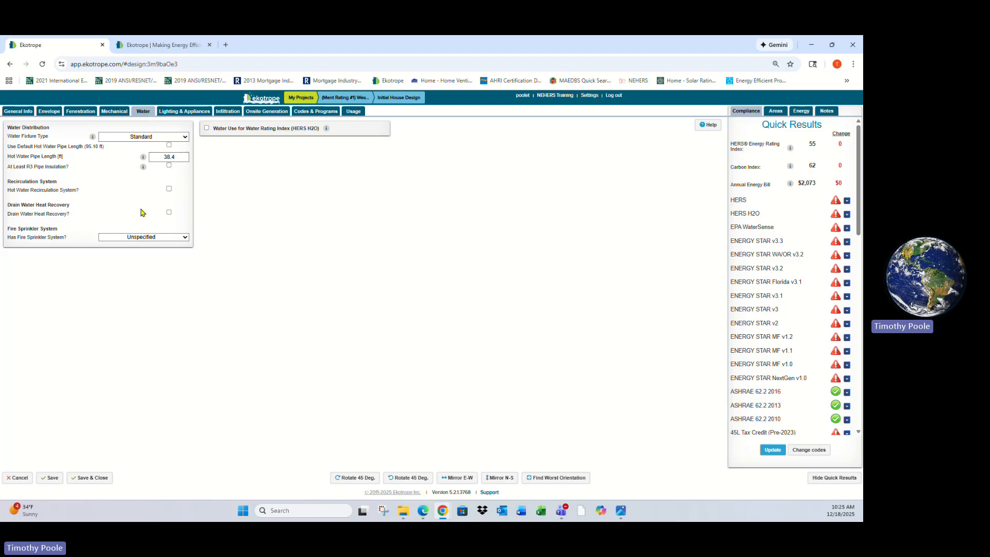
{"action": "left_click", "coordinate": [185, 111]}
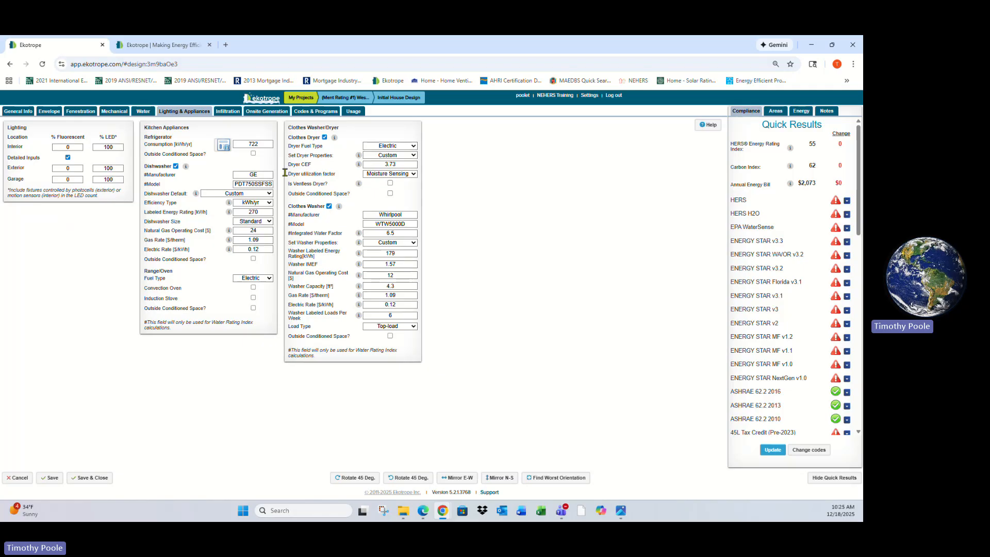
Open the Infiltration section and review the infiltration unit options, keeping ACH at 50 Pa
{"action": "left_click", "coordinate": [228, 112]}
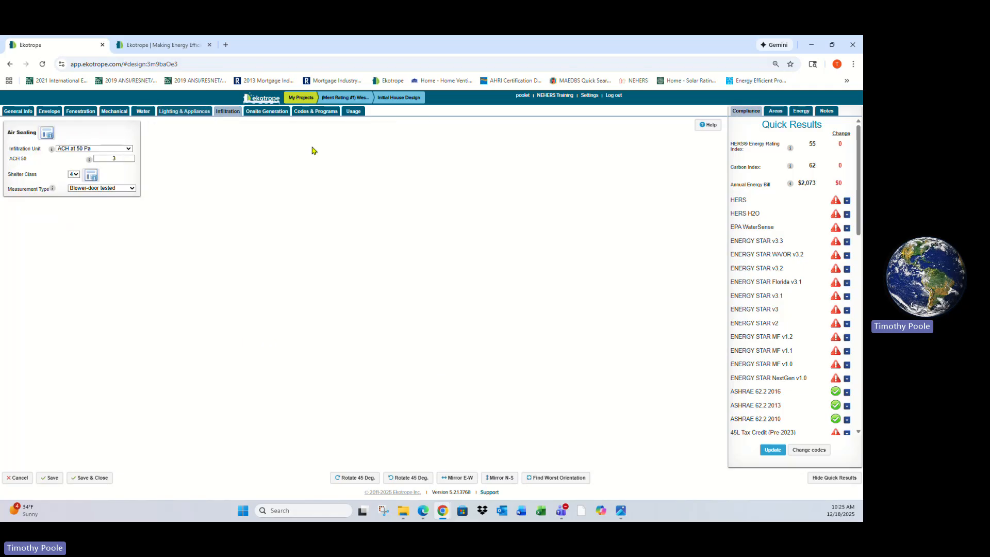
{"action": "left_click", "coordinate": [130, 150]}
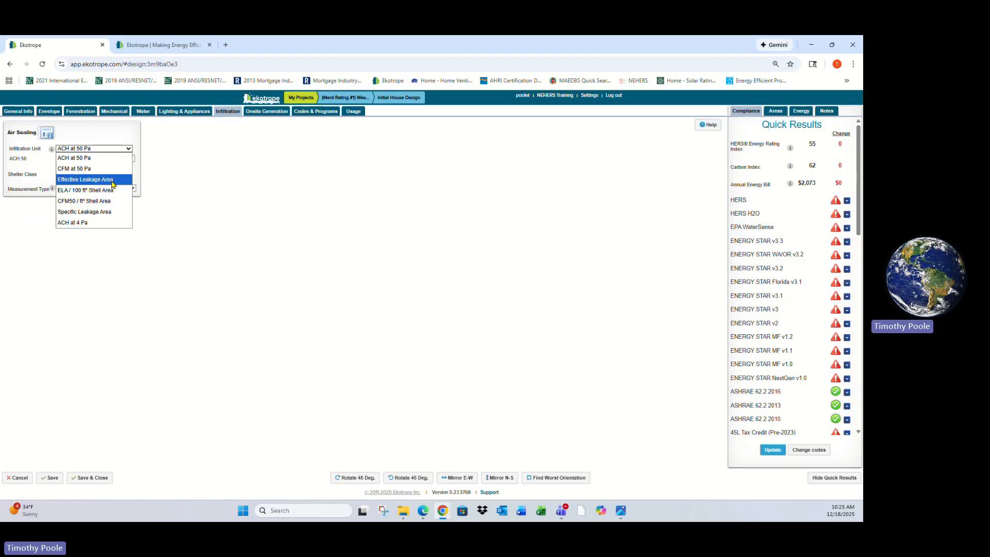
{"action": "left_click", "coordinate": [202, 201]}
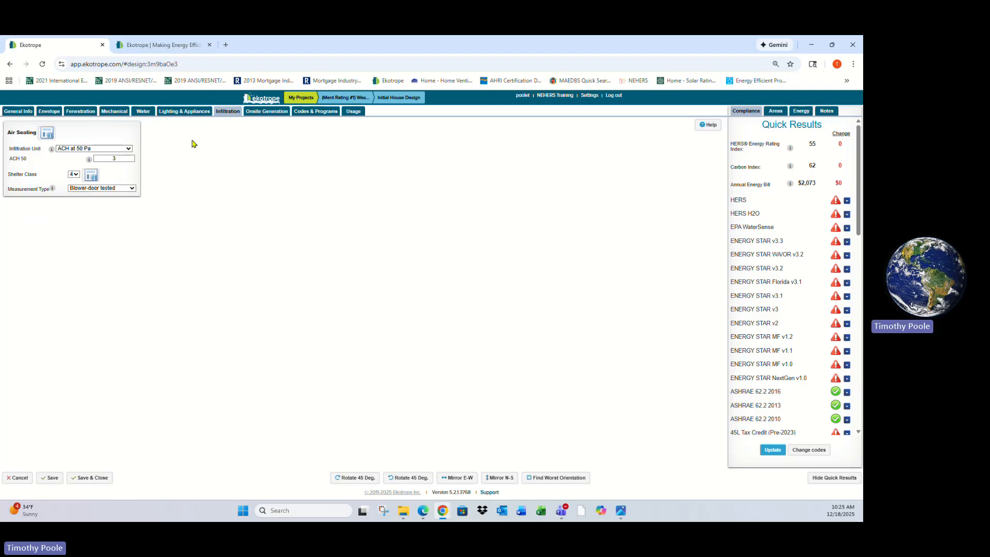
Review the Onsite Generation section and scroll through the Codes & Programs checklists
{"action": "left_click", "coordinate": [268, 111]}
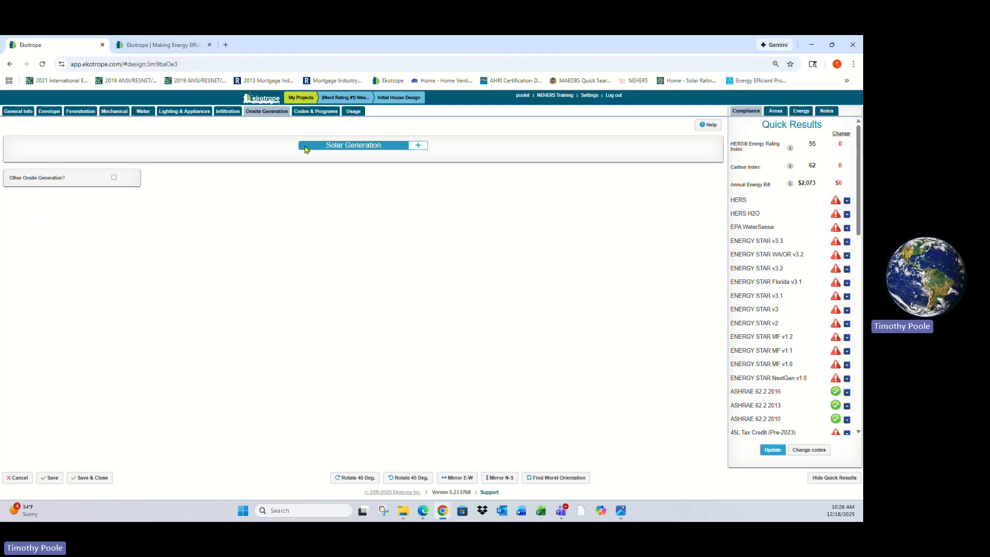
{"action": "left_click", "coordinate": [325, 114]}
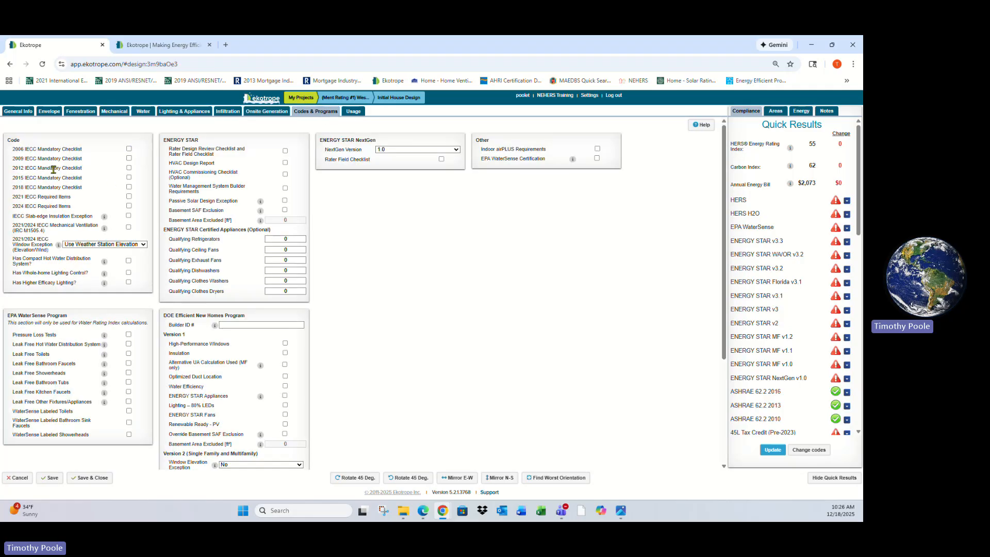
{"action": "scroll", "coordinate": [61, 303], "scroll_direction": "down", "scroll_amount": 1}
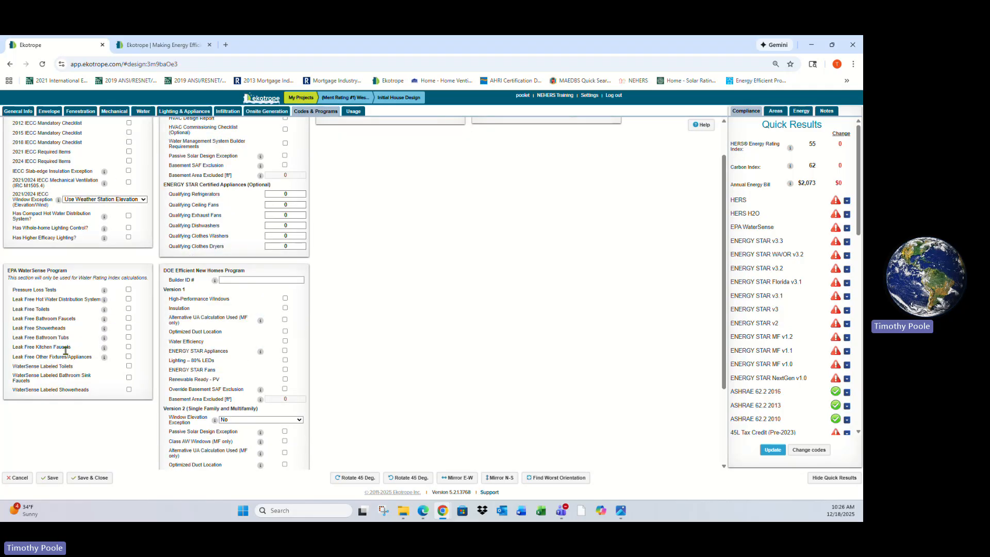
{"action": "scroll", "coordinate": [96, 298], "scroll_direction": "up", "scroll_amount": 1}
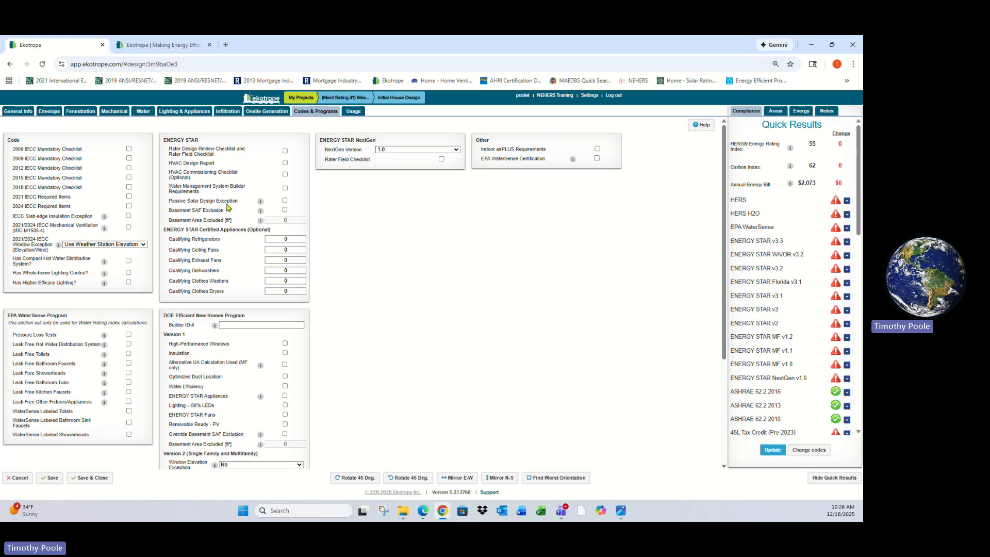
{"action": "scroll", "coordinate": [217, 273], "scroll_direction": "down", "scroll_amount": 1}
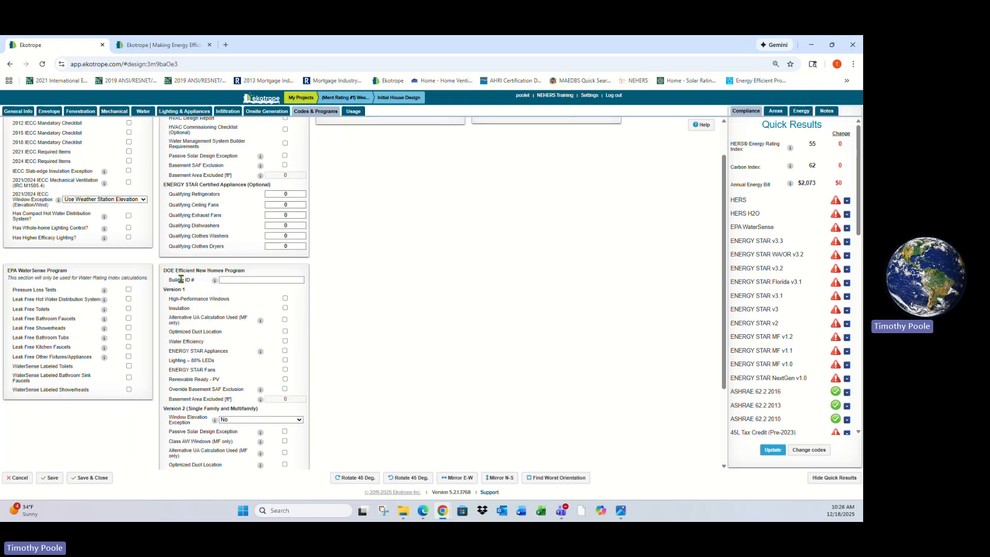
{"action": "scroll", "coordinate": [233, 309], "scroll_direction": "down", "scroll_amount": 2}
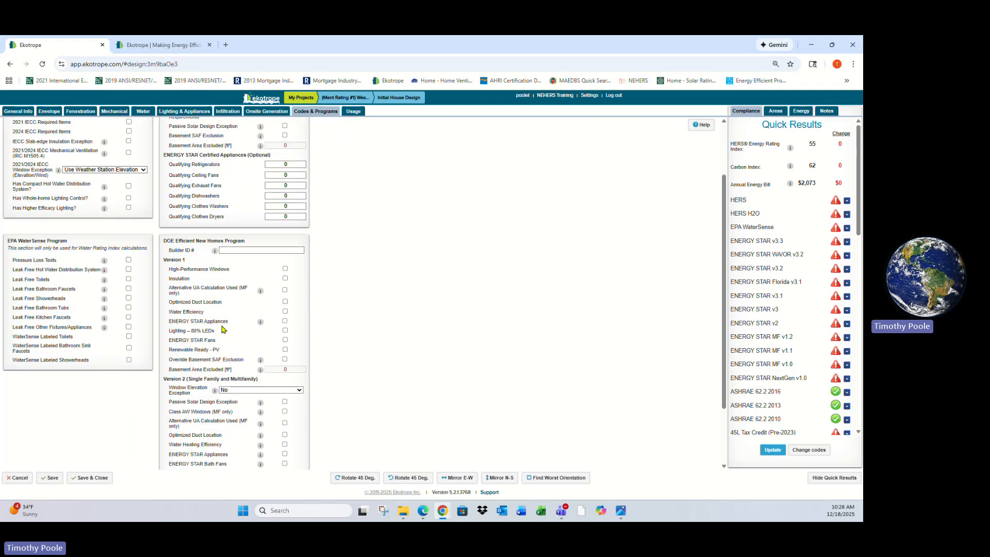
{"action": "scroll", "coordinate": [251, 355], "scroll_direction": "up", "scroll_amount": 3}
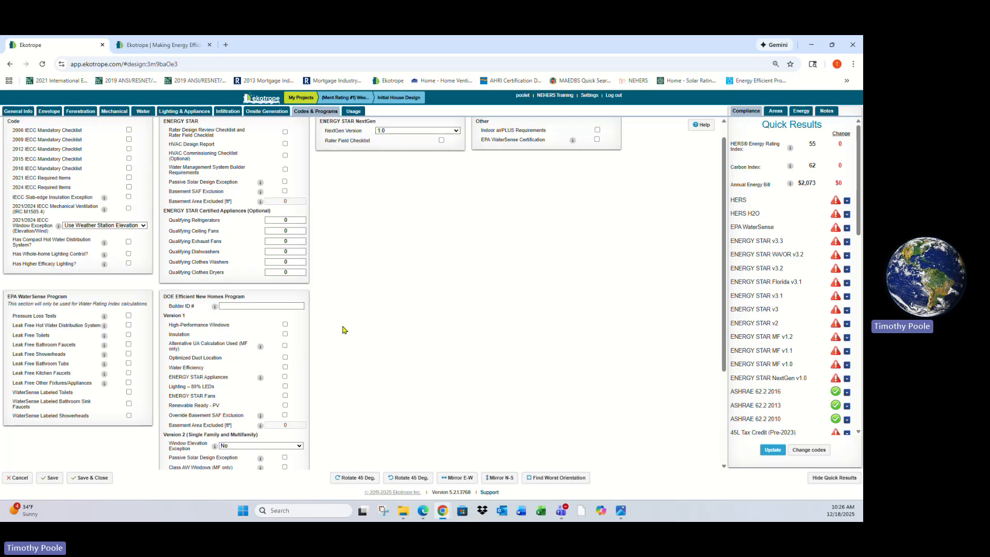
{"action": "scroll", "coordinate": [432, 301], "scroll_direction": "up", "scroll_amount": 1}
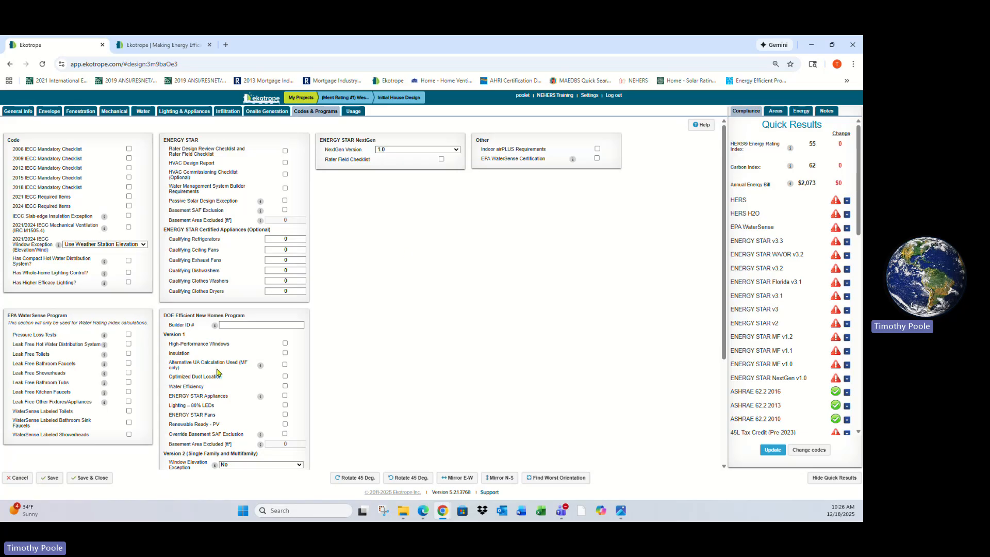
{"action": "scroll", "coordinate": [217, 372], "scroll_direction": "down", "scroll_amount": 2}
{"action": "scroll", "coordinate": [453, 206], "scroll_direction": "up", "scroll_amount": 2}
Revisit the Envelope, Lighting & Appliances and Codes & Programs sections
{"action": "left_click", "coordinate": [49, 111]}
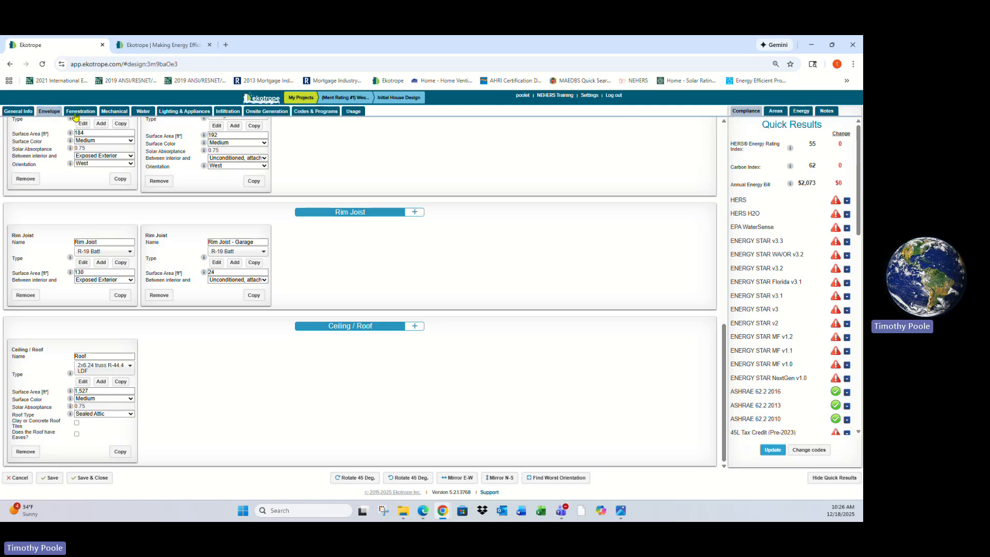
{"action": "left_click", "coordinate": [76, 111]}
{"action": "left_click", "coordinate": [192, 112]}
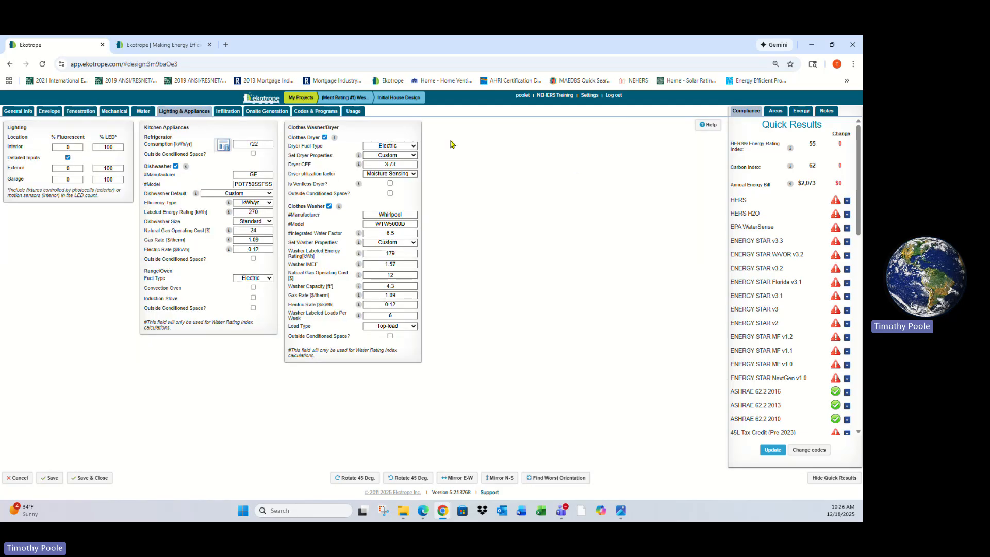
{"action": "left_click", "coordinate": [304, 112]}
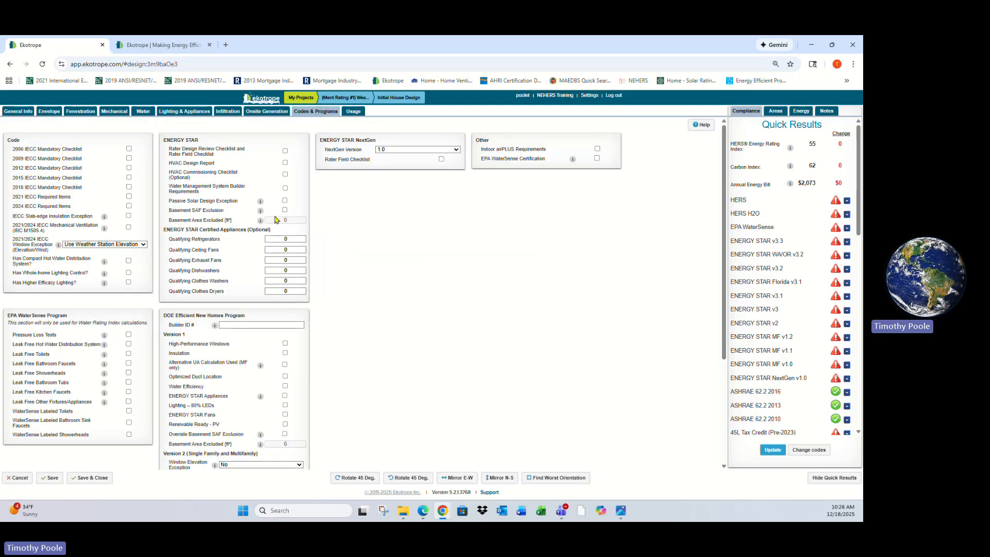
Compare the slab floor area in the Areas quick results with the slab's surface area in the Envelope section
{"action": "left_click", "coordinate": [775, 110]}
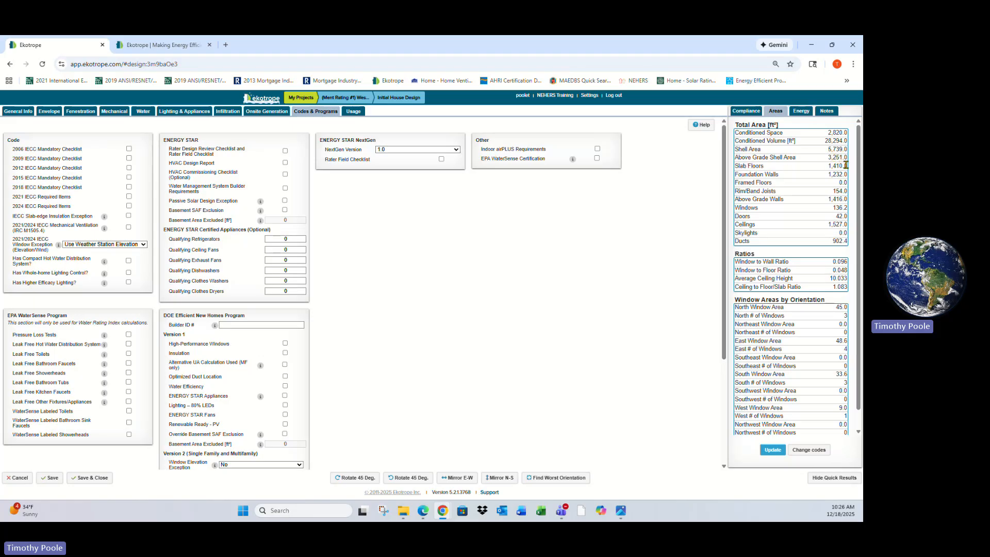
{"action": "double_click", "coordinate": [828, 168]}
{"action": "left_click", "coordinate": [49, 112]}
{"action": "scroll", "coordinate": [263, 228], "scroll_direction": "down", "scroll_amount": 5}
{"action": "scroll", "coordinate": [263, 229], "scroll_direction": "up", "scroll_amount": 6}
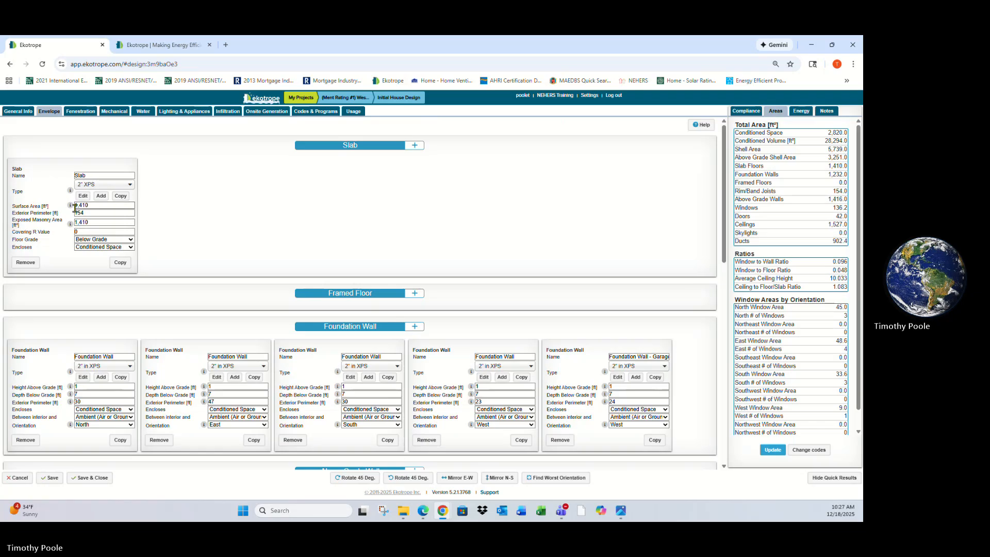
{"action": "left_click", "coordinate": [99, 205]}
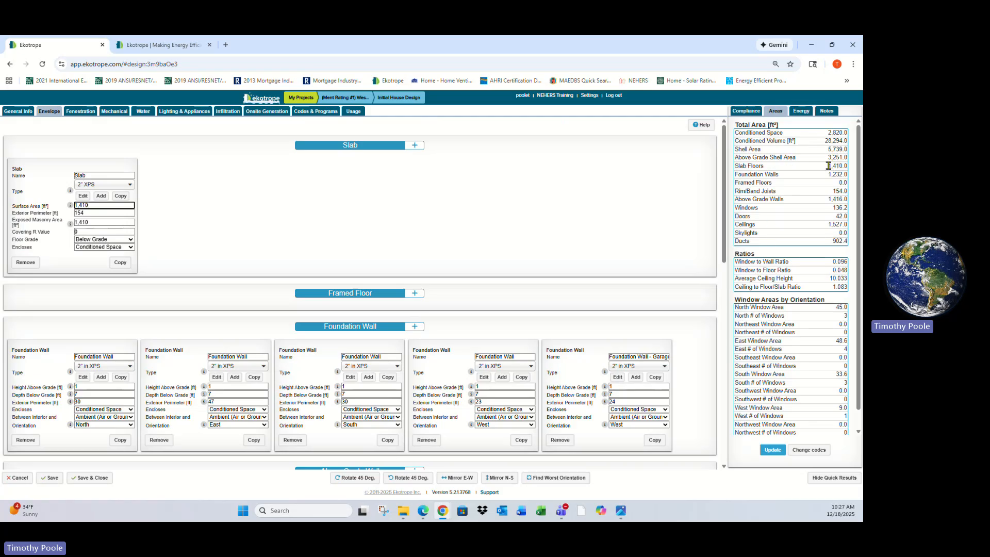
{"action": "left_click_drag", "start_coordinate": [827, 165], "coordinate": [848, 168]}
{"action": "scroll", "coordinate": [771, 363], "scroll_direction": "down", "scroll_amount": 1}
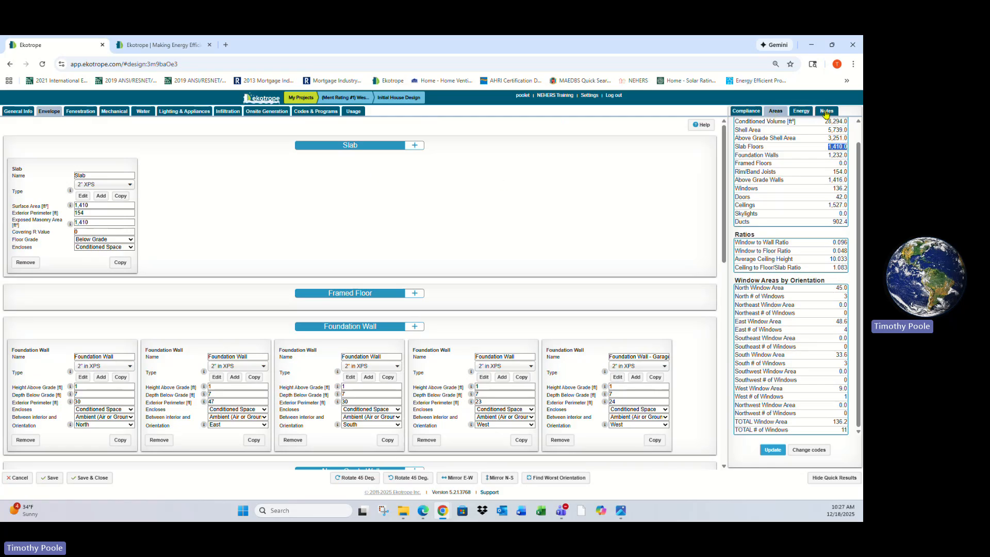
Review the Energy and Notes quick results and update the quick results
{"action": "left_click", "coordinate": [801, 111]}
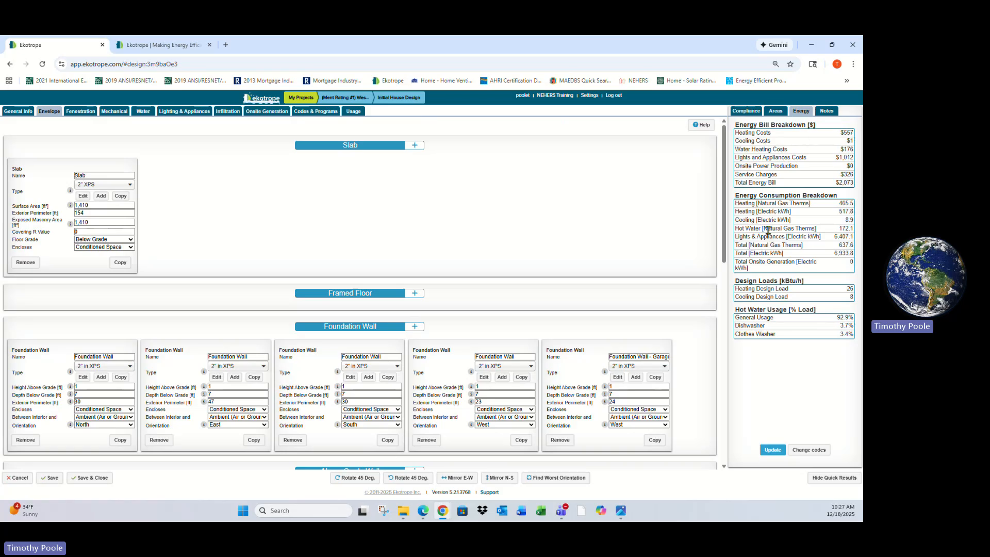
{"action": "left_click", "coordinate": [826, 112]}
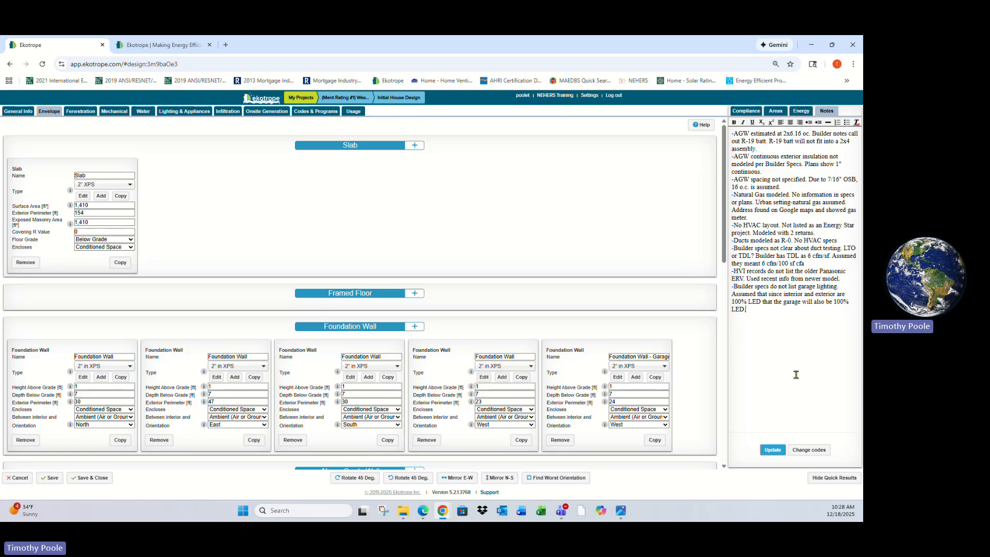
{"action": "left_click", "coordinate": [772, 450]}
Leave the design without saving and browse the Component Library's framed floors before returning to My Projects
{"action": "left_click", "coordinate": [17, 479]}
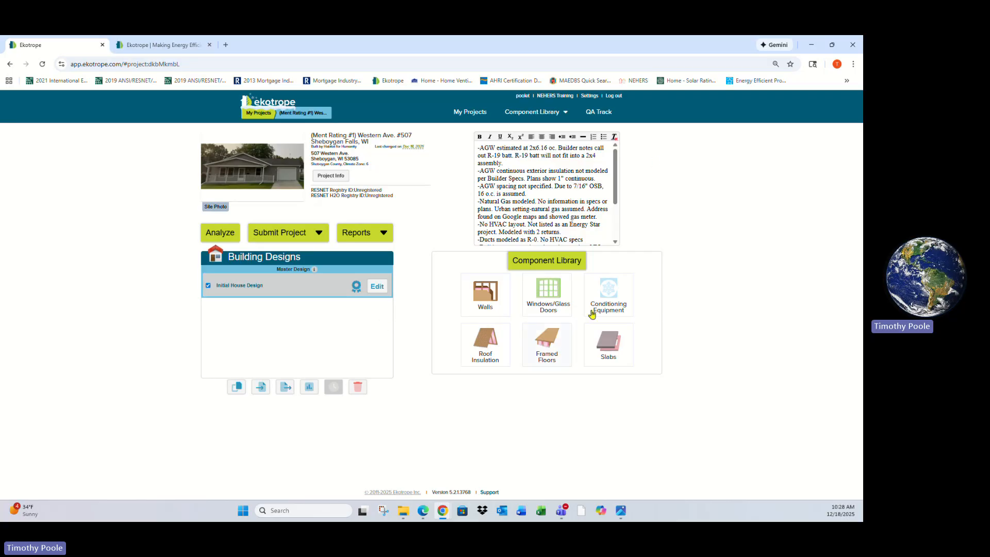
{"action": "left_click", "coordinate": [568, 260]}
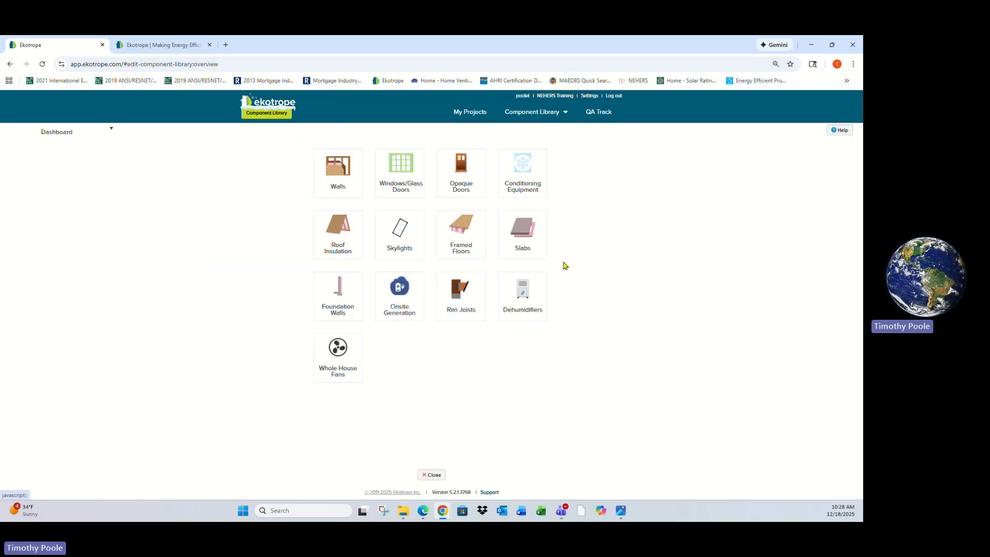
{"action": "left_click", "coordinate": [464, 244]}
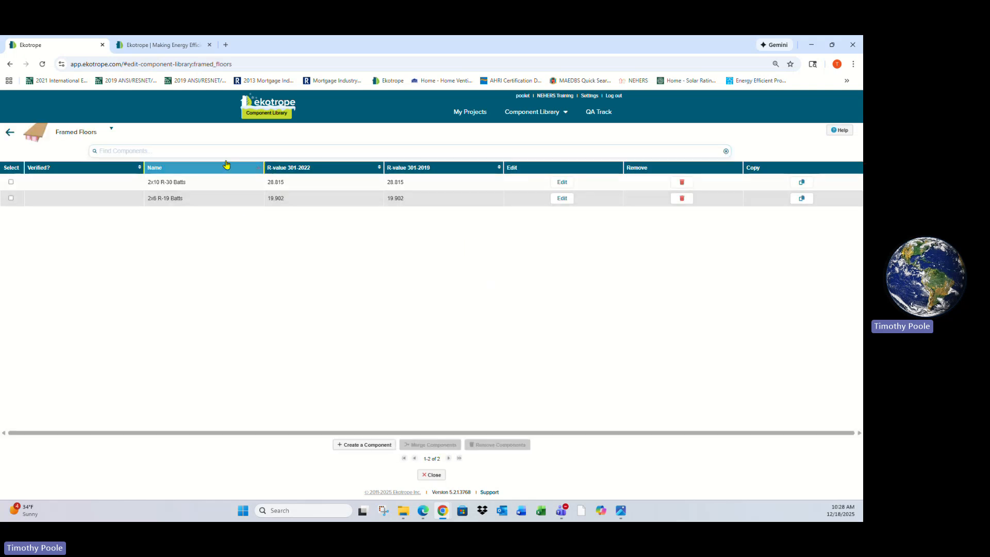
{"action": "left_click", "coordinate": [470, 116]}
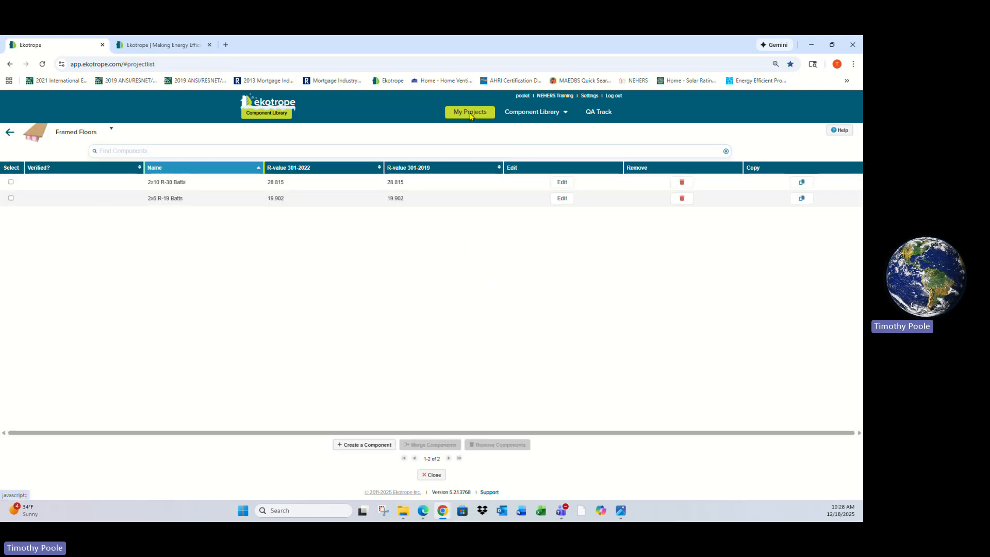